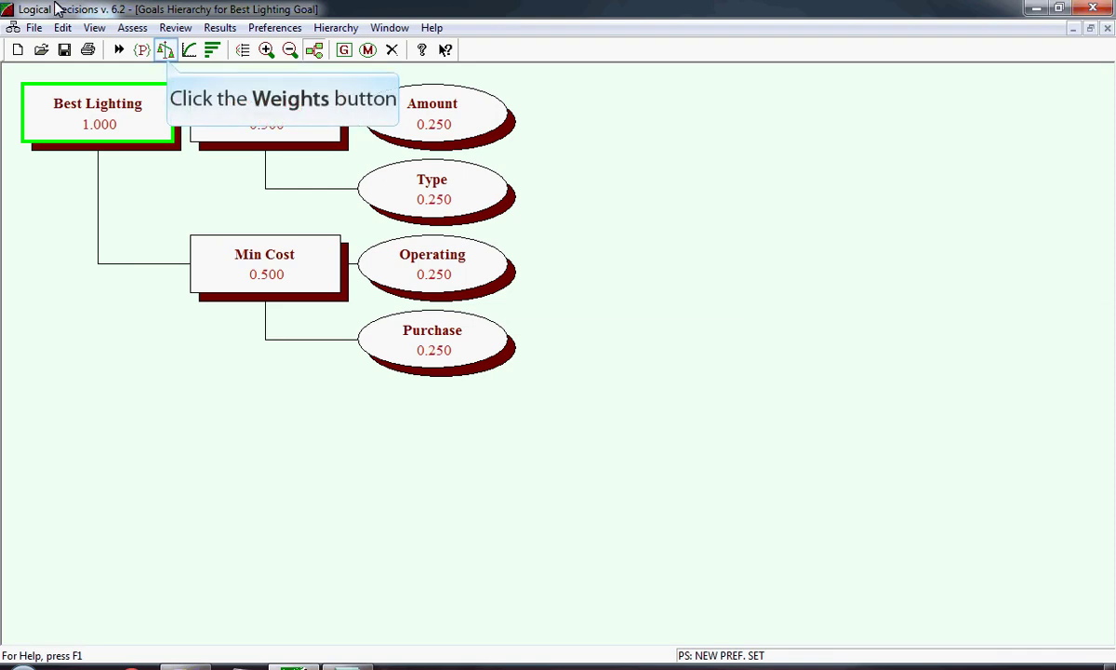
Step: Start Smart-method swing-weight assessment for the Best Lighting goal
{"action": "left_click", "coordinate": [166, 54]}
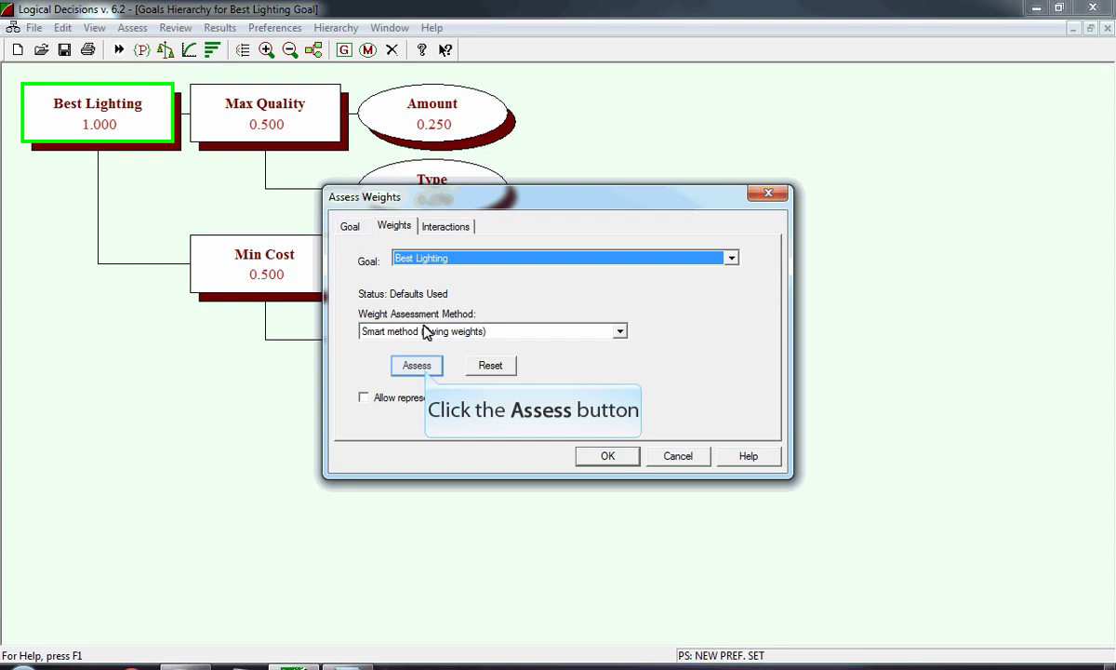
{"action": "left_click", "coordinate": [426, 368]}
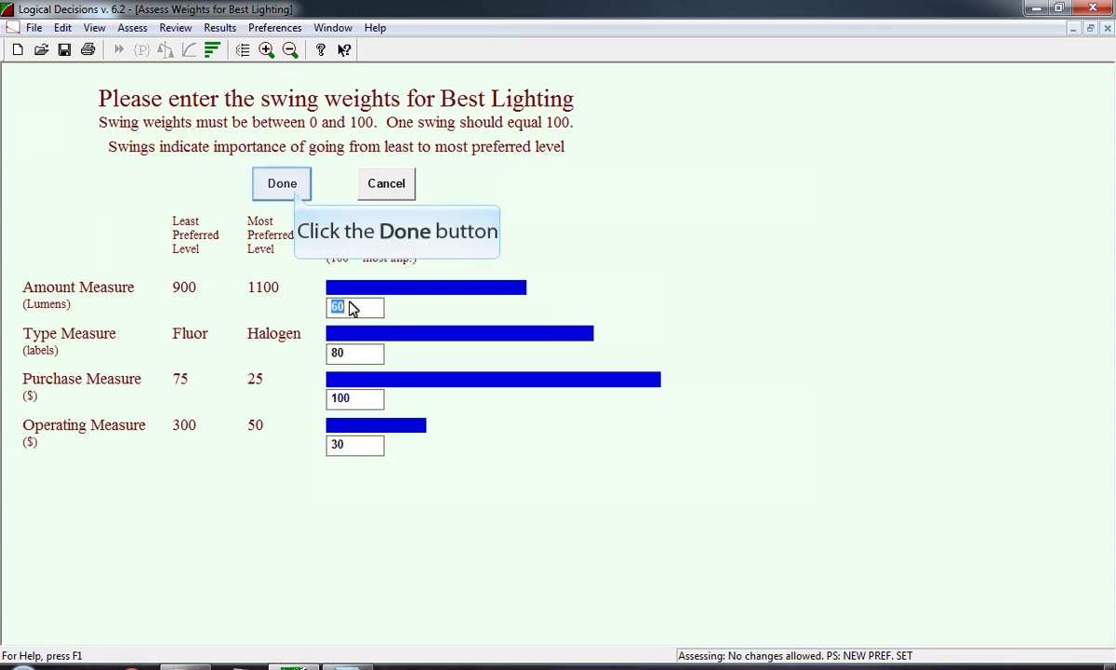
Step: Finish swing weights 60, 80, 100, 30 and accept Max Quality 0.519, Min Cost 0.481
{"action": "left_click", "coordinate": [296, 193]}
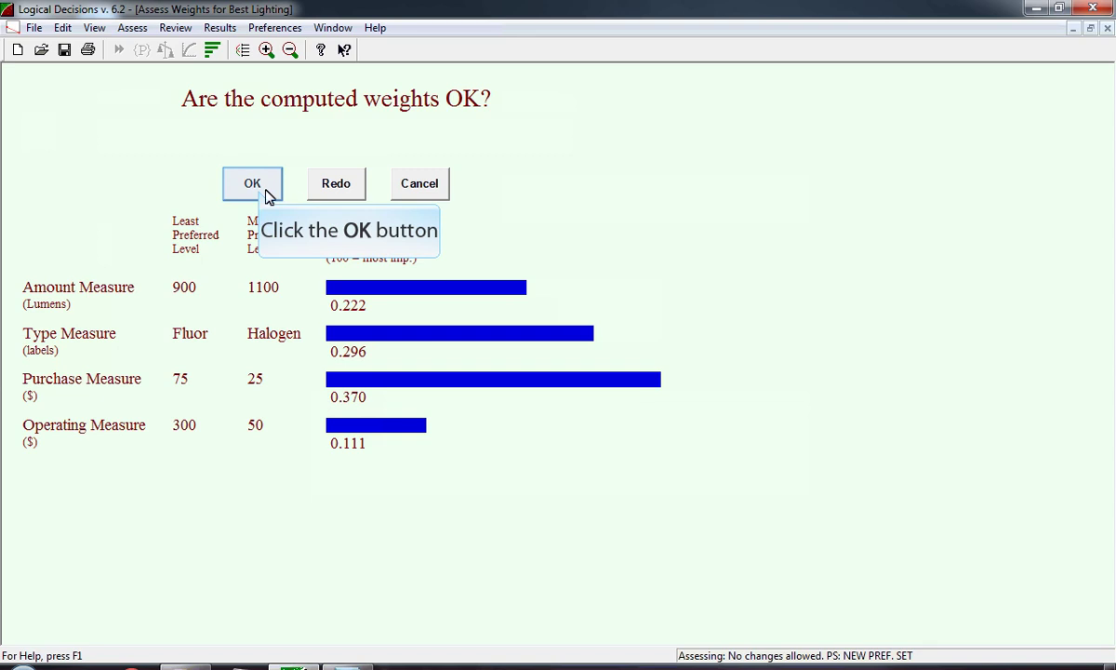
{"action": "left_click", "coordinate": [259, 191]}
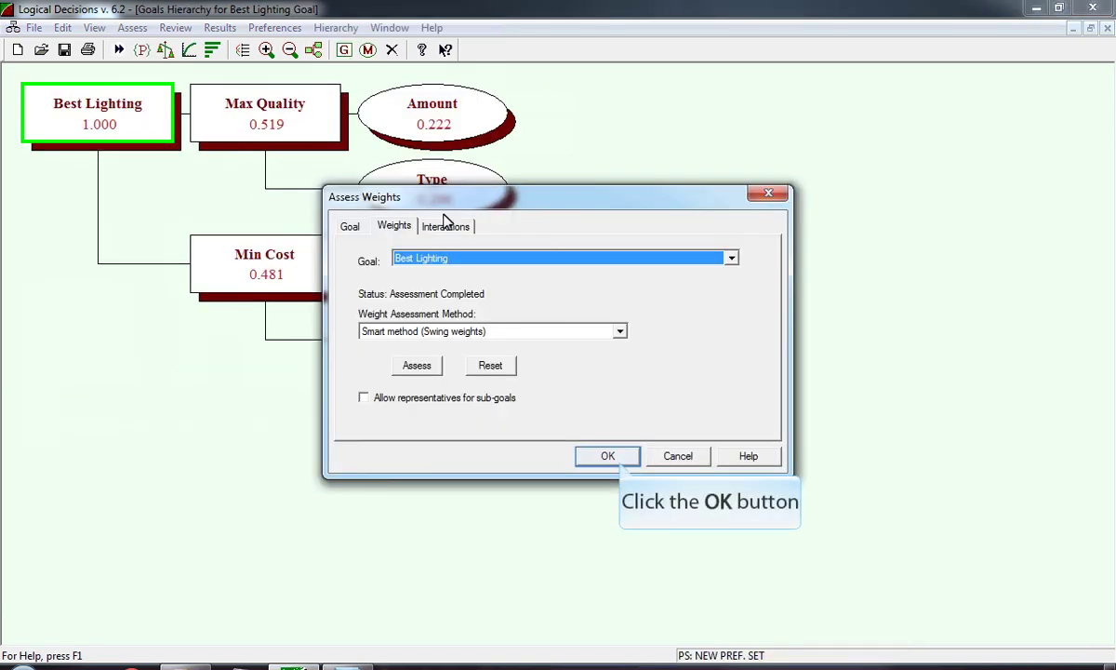
Step: Close weight assessment to show Purchase 0.370, Type 0.296, Operating 0.111 in the hierarchy
{"action": "left_click", "coordinate": [606, 456]}
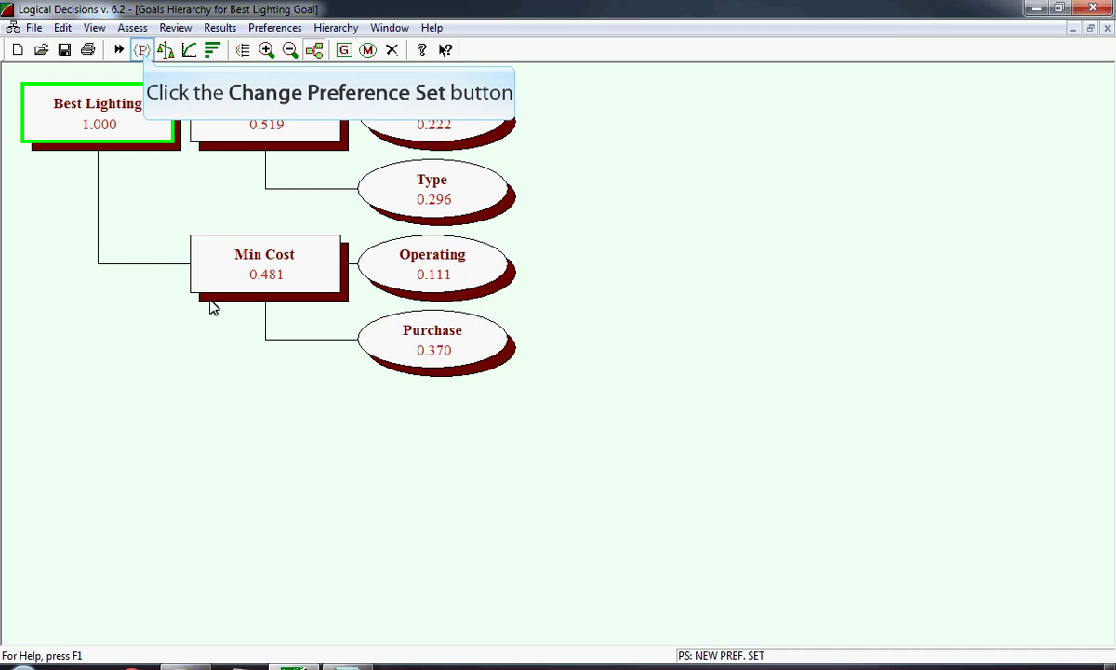
Step: Add an uncopied preference set named 'Hierarchy' and make it the active set
{"action": "left_click", "coordinate": [142, 50]}
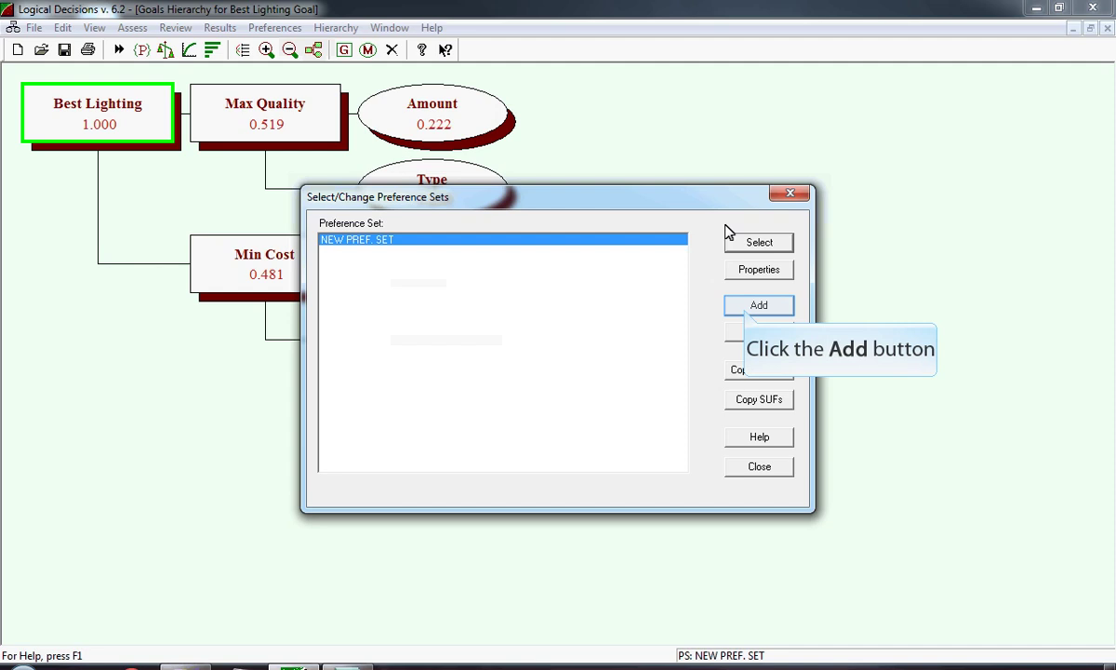
{"action": "left_click", "coordinate": [748, 313]}
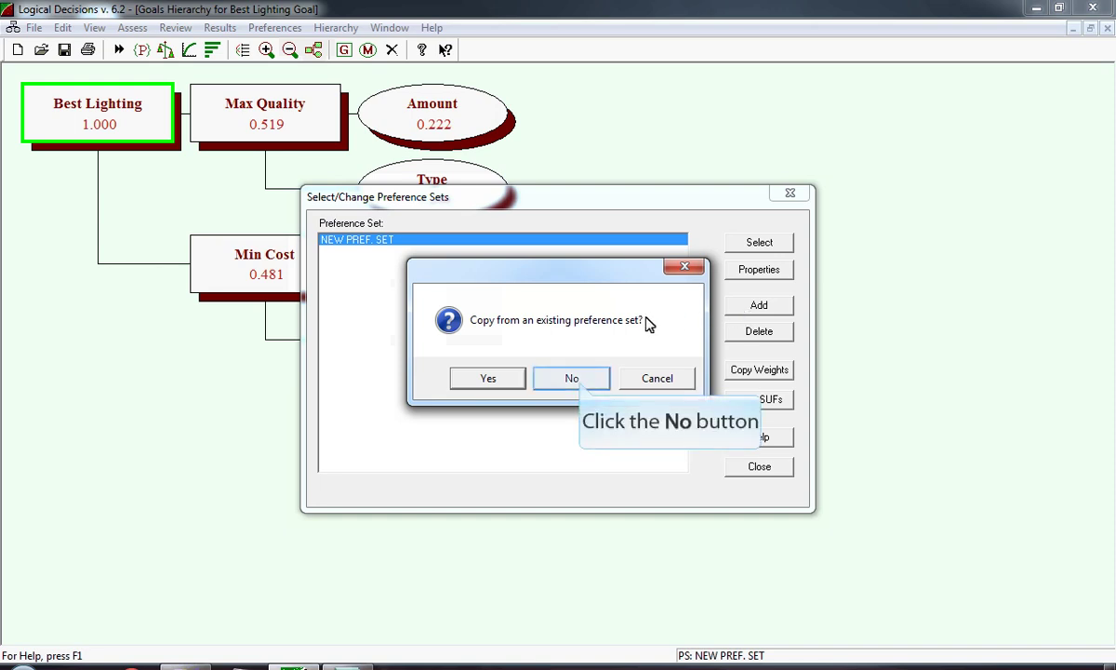
{"action": "left_click", "coordinate": [579, 381]}
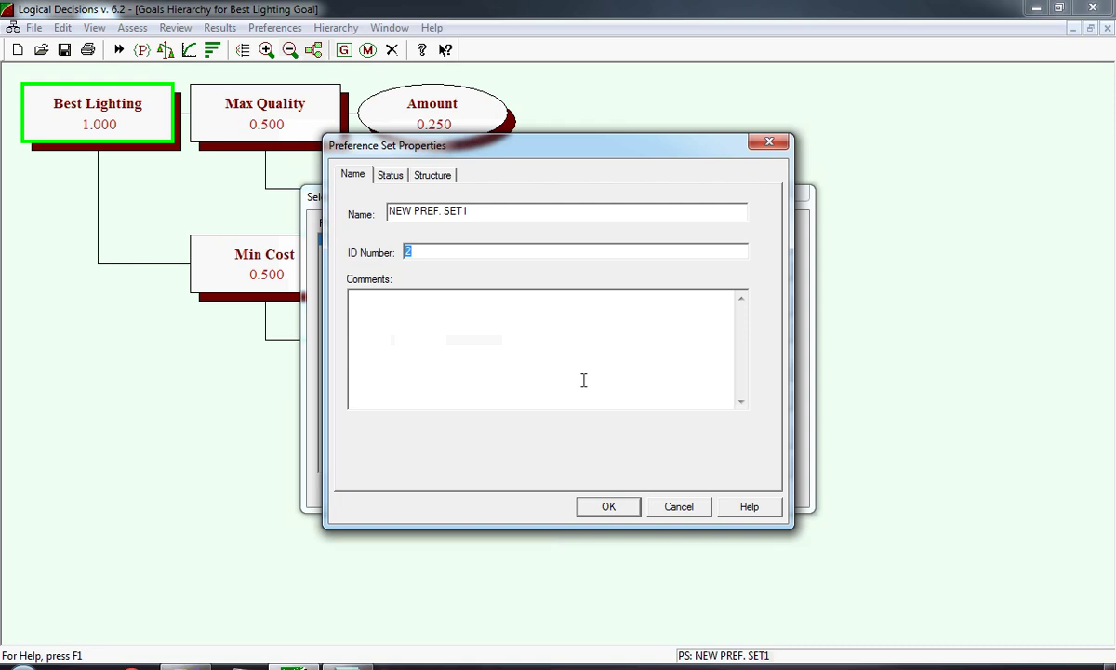
{"action": "key", "text": "shift+Tab"}
{"action": "type", "text": "Hierarchy"}
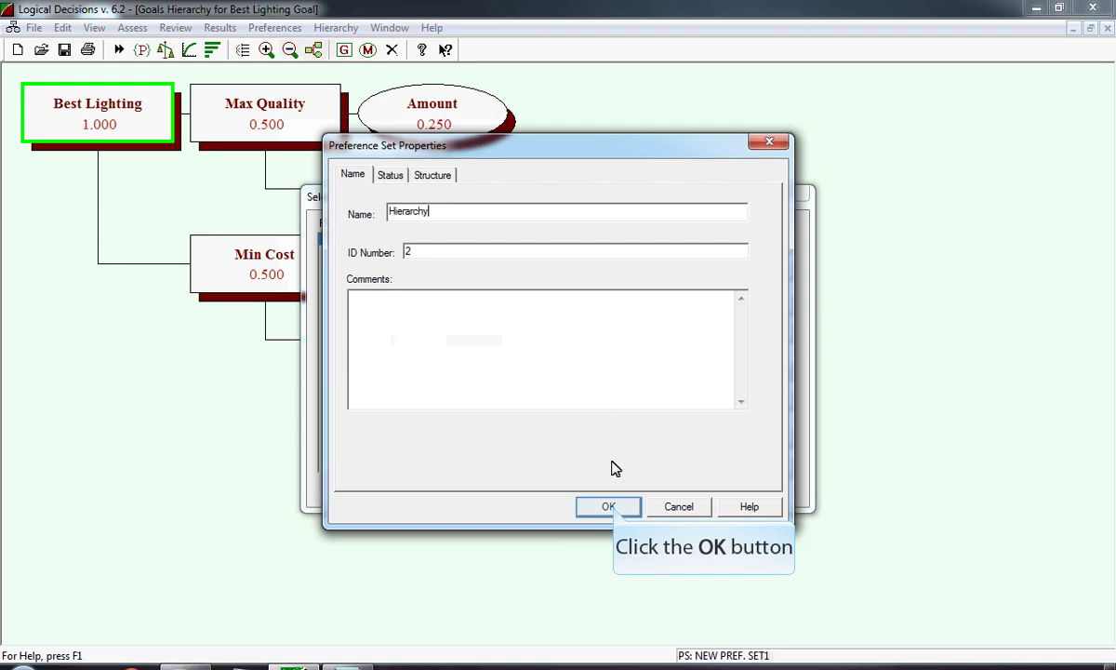
{"action": "left_click", "coordinate": [610, 509]}
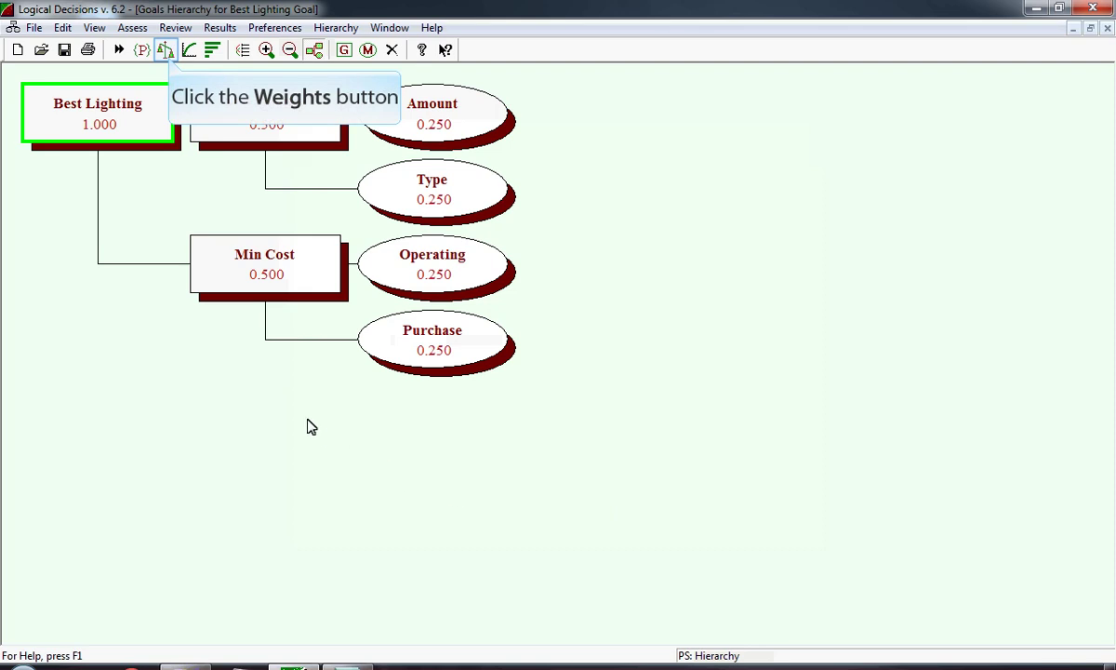
Step: Give Max Quality and Min Cost each their own utility function in the Hierarchy set
{"action": "left_click", "coordinate": [166, 51]}
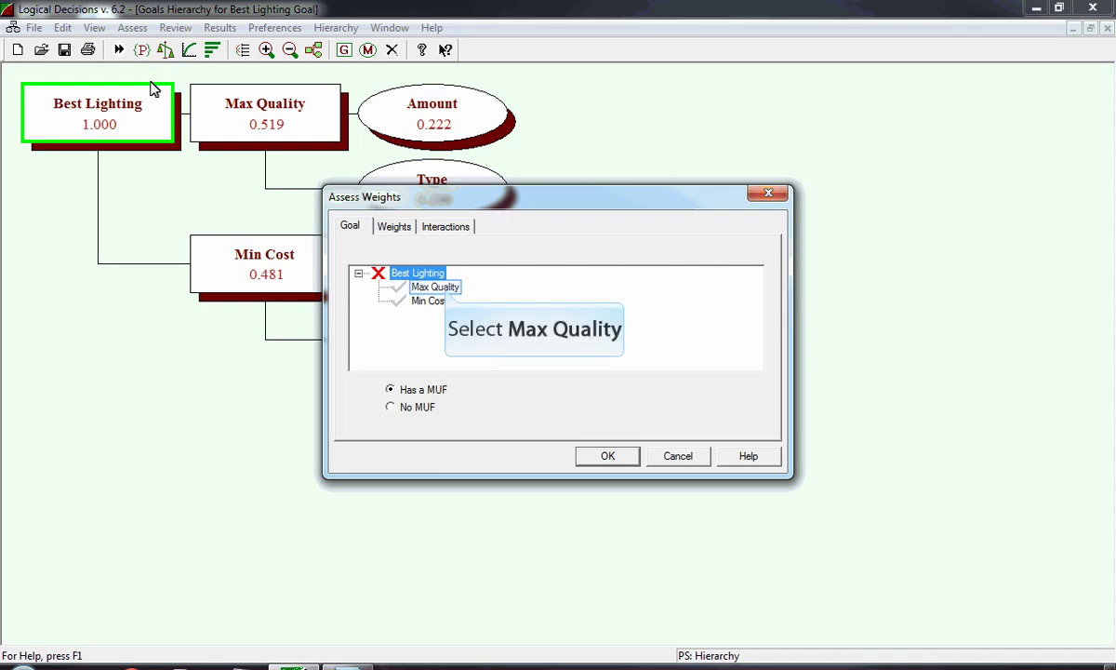
{"action": "left_click", "coordinate": [447, 289]}
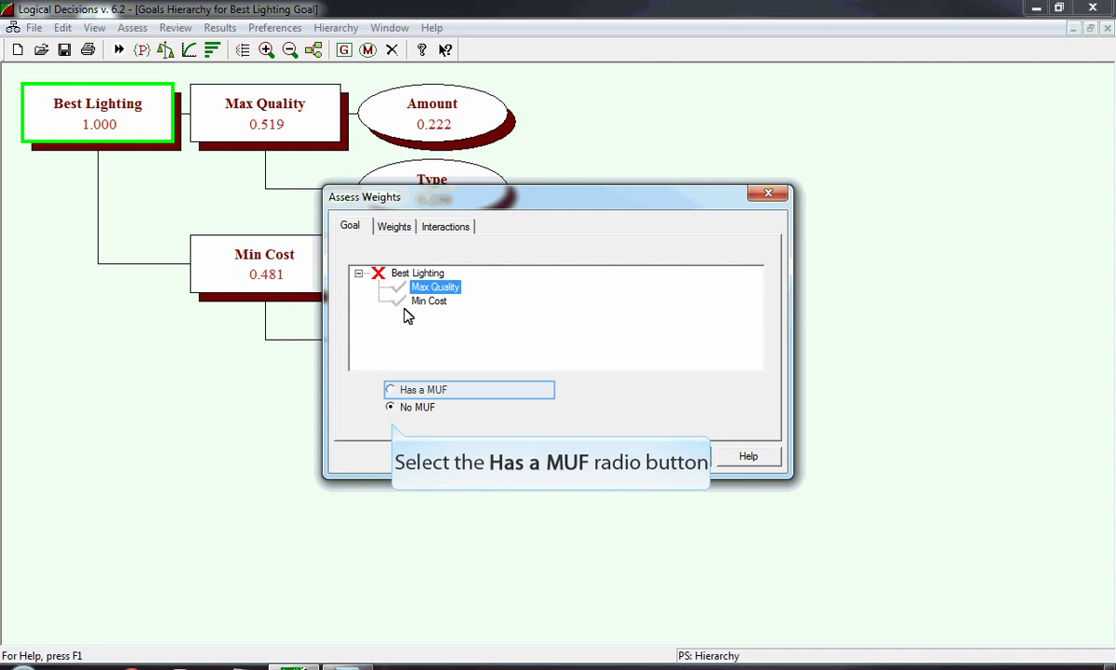
{"action": "left_click", "coordinate": [389, 391]}
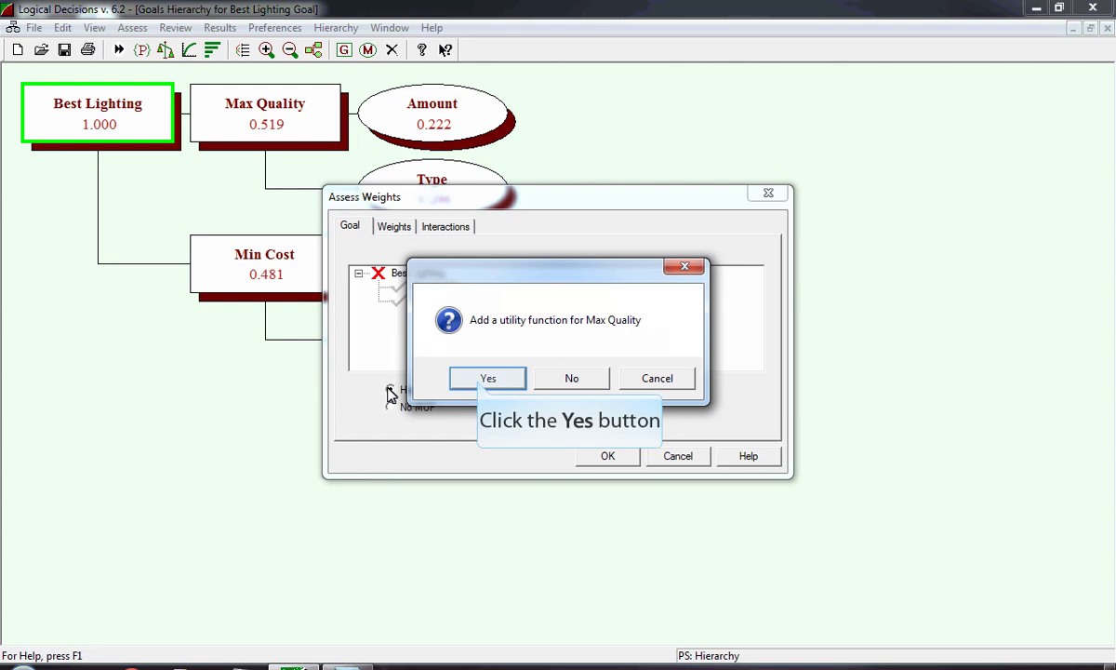
{"action": "left_click", "coordinate": [481, 382]}
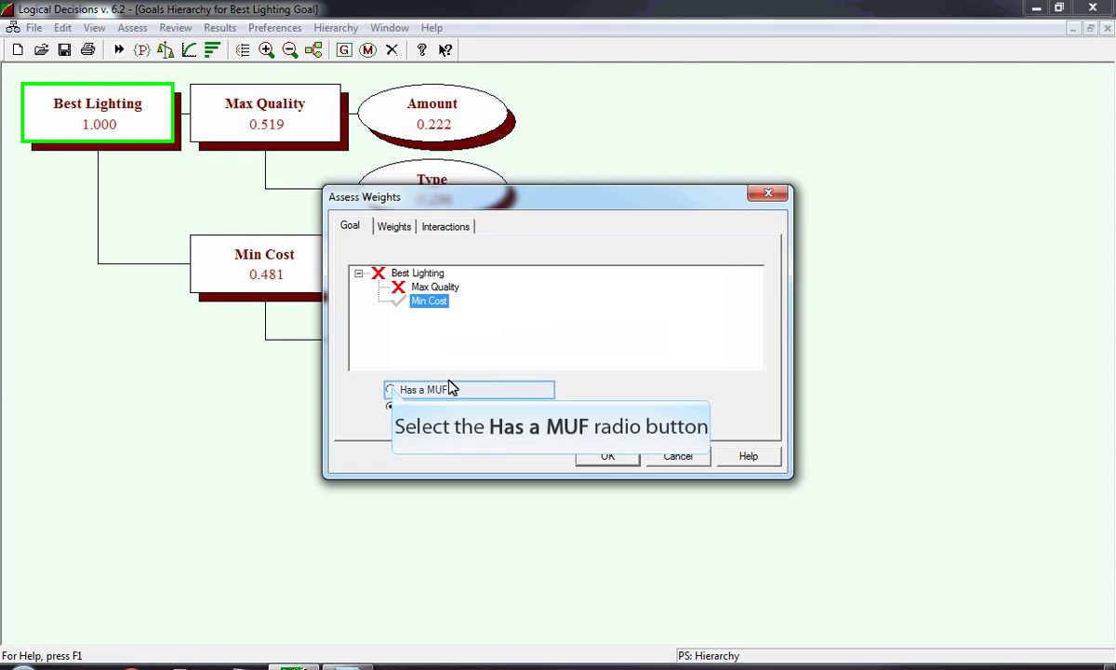
{"action": "left_click", "coordinate": [389, 390]}
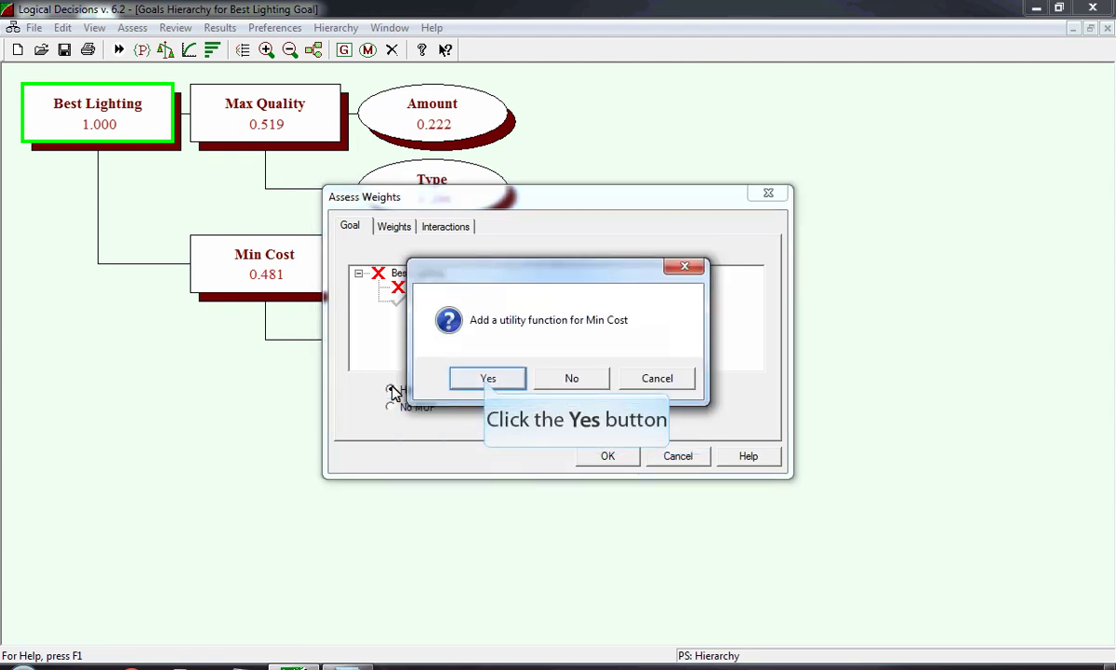
{"action": "left_click", "coordinate": [485, 381]}
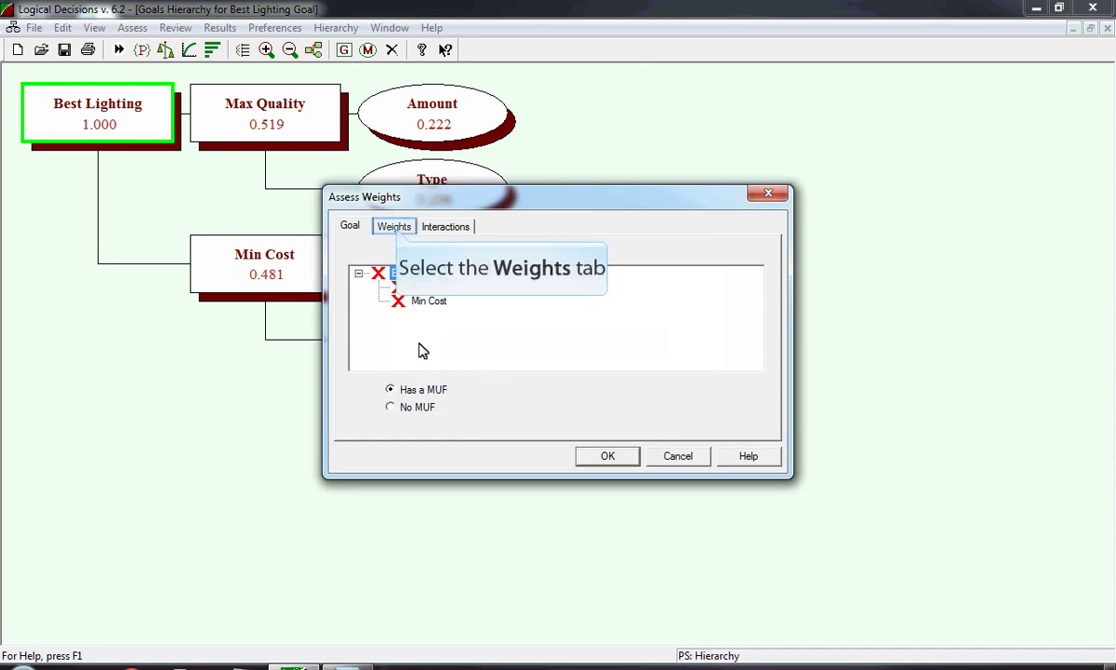
Step: Switch Best Lighting's weighting method to direct entry and begin entering its scaling constants
{"action": "left_click", "coordinate": [396, 228]}
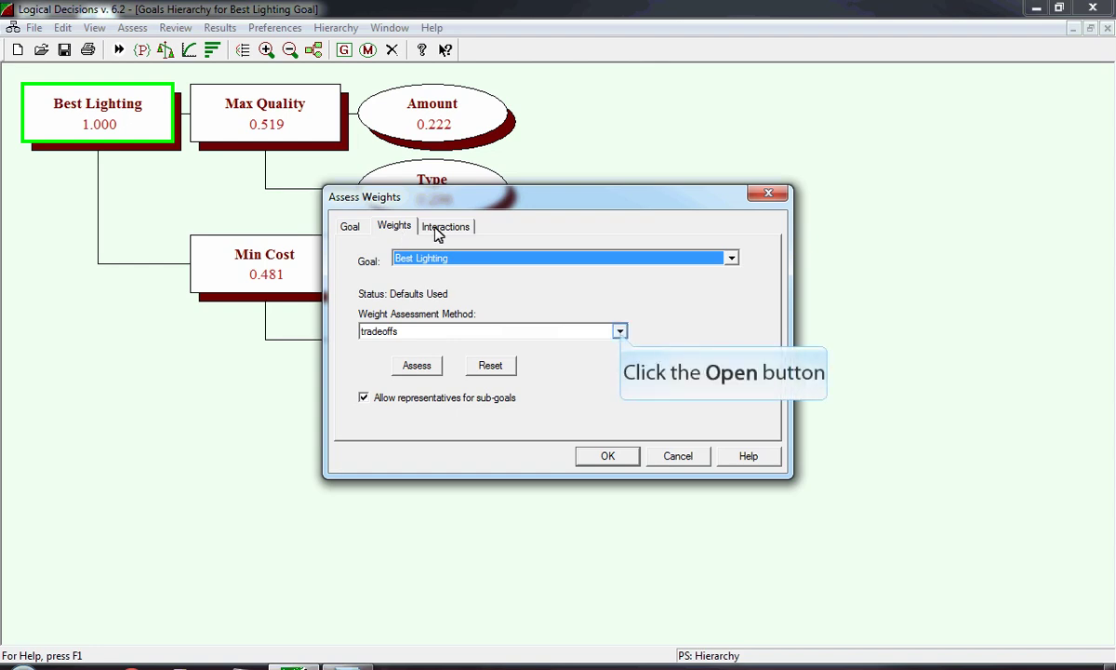
{"action": "left_click", "coordinate": [620, 332]}
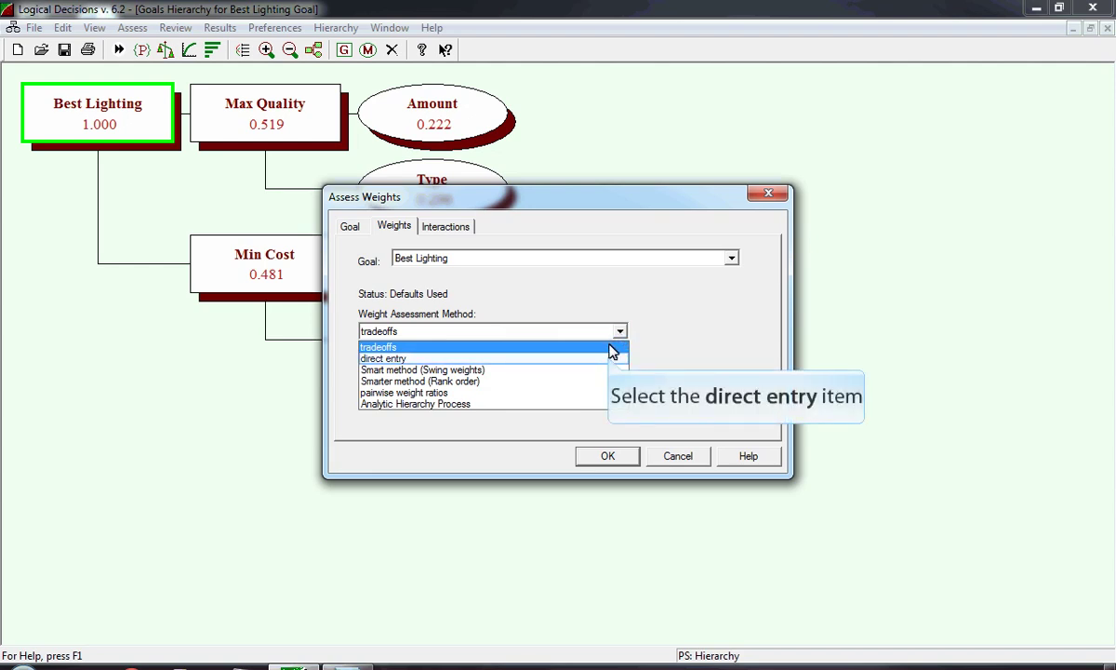
{"action": "left_click", "coordinate": [609, 357]}
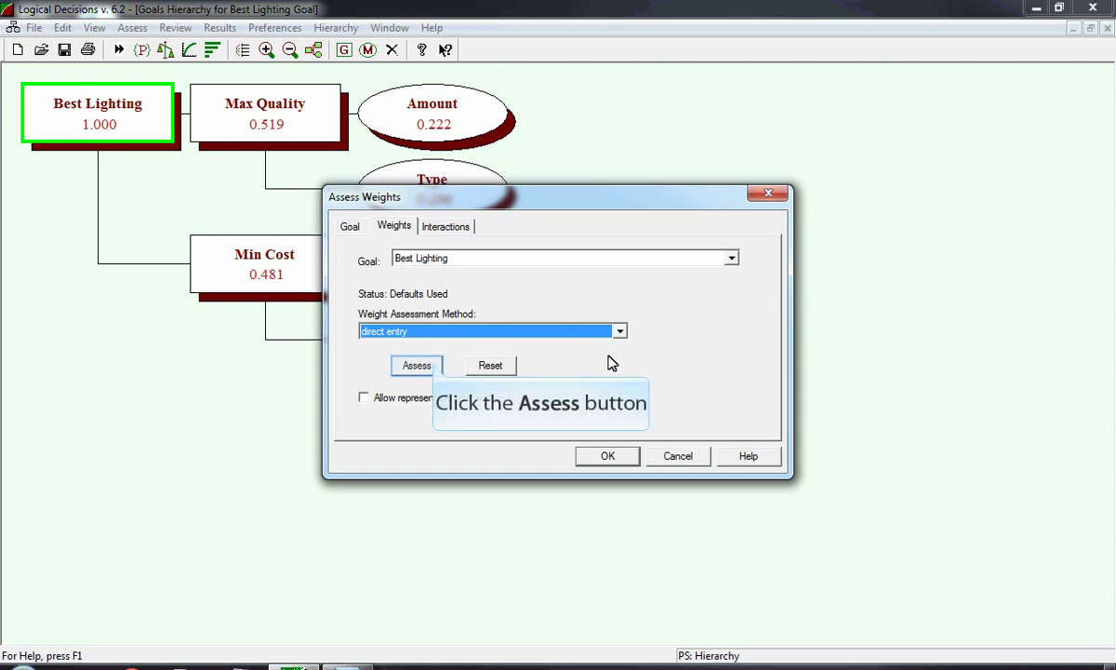
{"action": "left_click", "coordinate": [420, 364]}
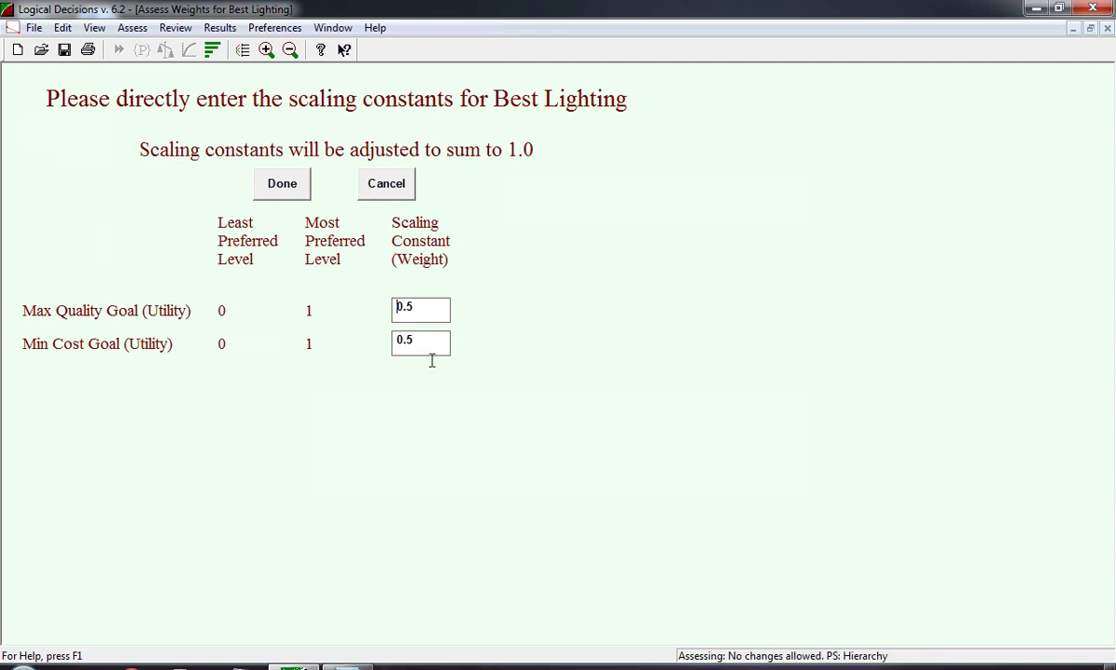
Step: Set Max Quality's scaling constant to 0.6, leaving Min Cost at 0.4, and accept them
{"action": "double_click", "coordinate": [427, 308]}
{"action": "type", "text": ".6"}
{"action": "key", "text": "Return"}
{"action": "key", "text": "Return"}
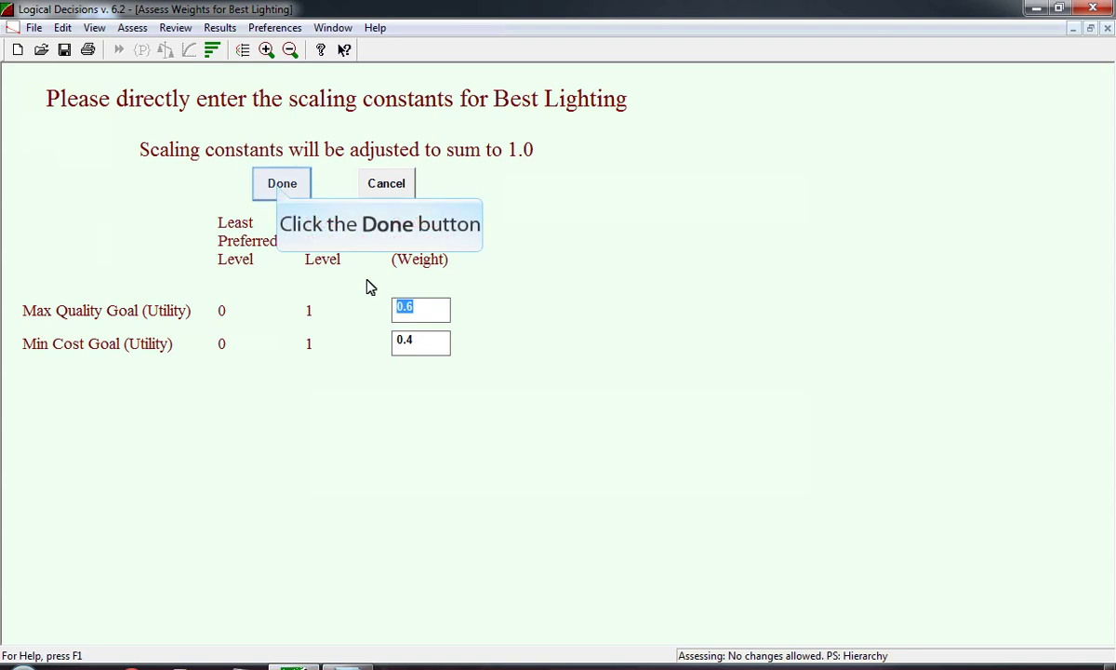
{"action": "left_click", "coordinate": [281, 185]}
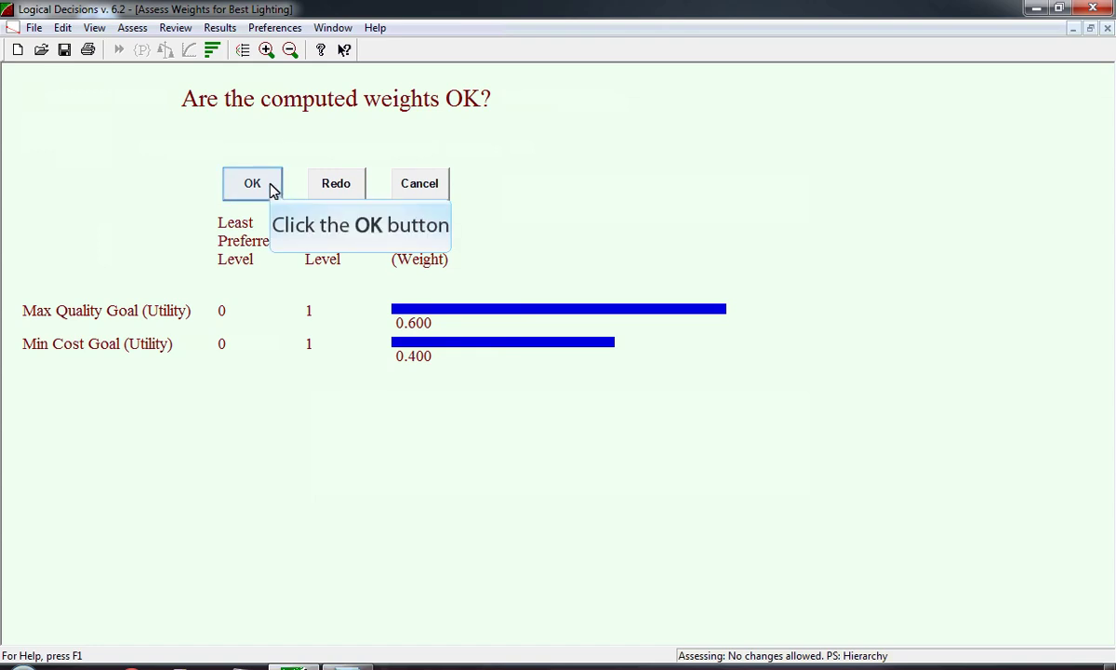
{"action": "left_click", "coordinate": [277, 188]}
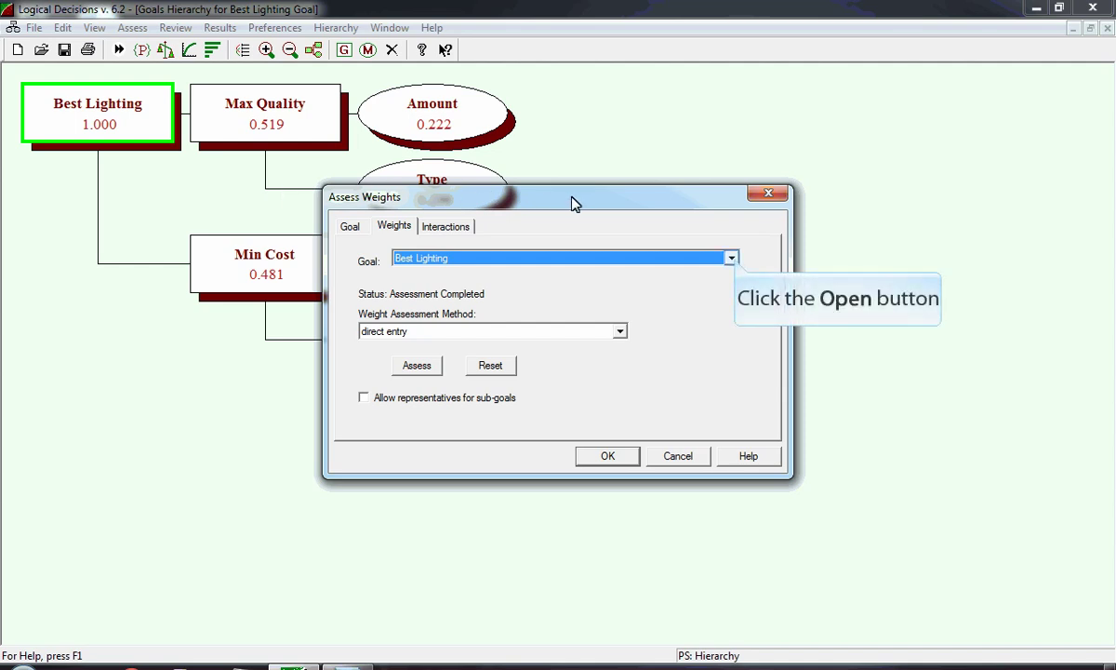
Step: Set the Max Quality goal to Smart swing-weight assessment and begin assessing it
{"action": "left_click", "coordinate": [732, 259]}
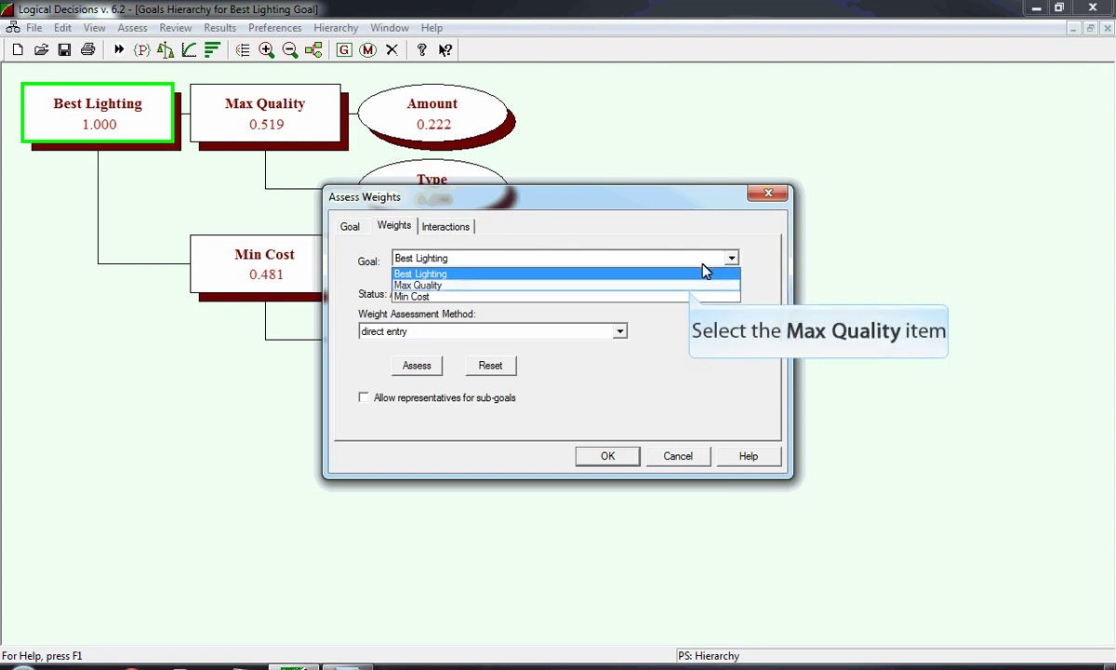
{"action": "left_click", "coordinate": [693, 284]}
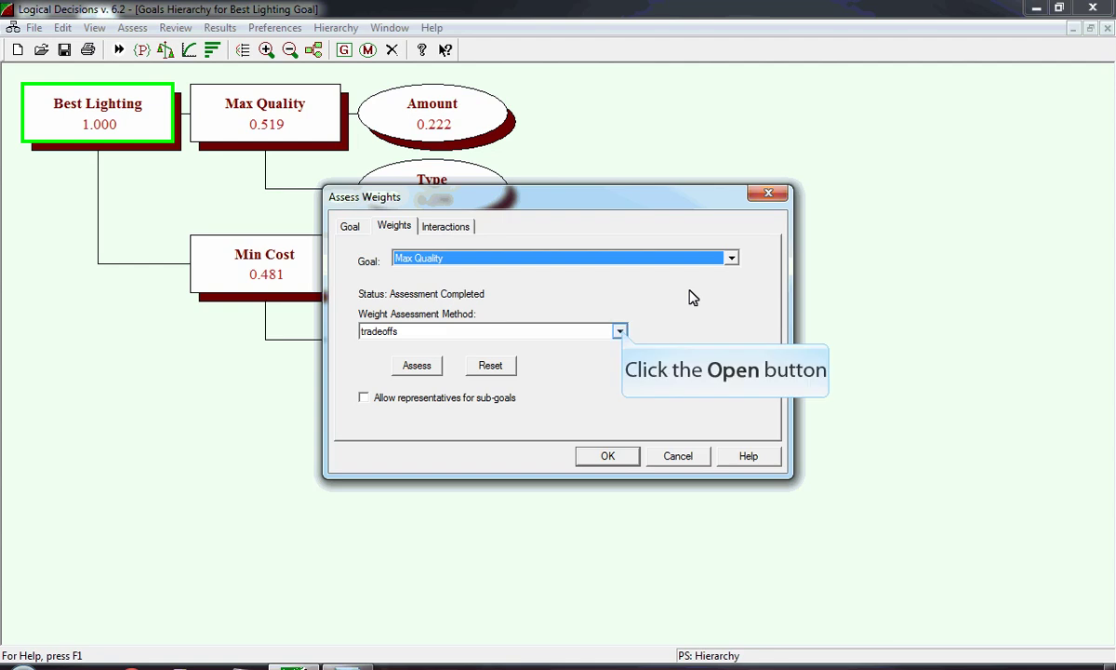
{"action": "left_click", "coordinate": [620, 332]}
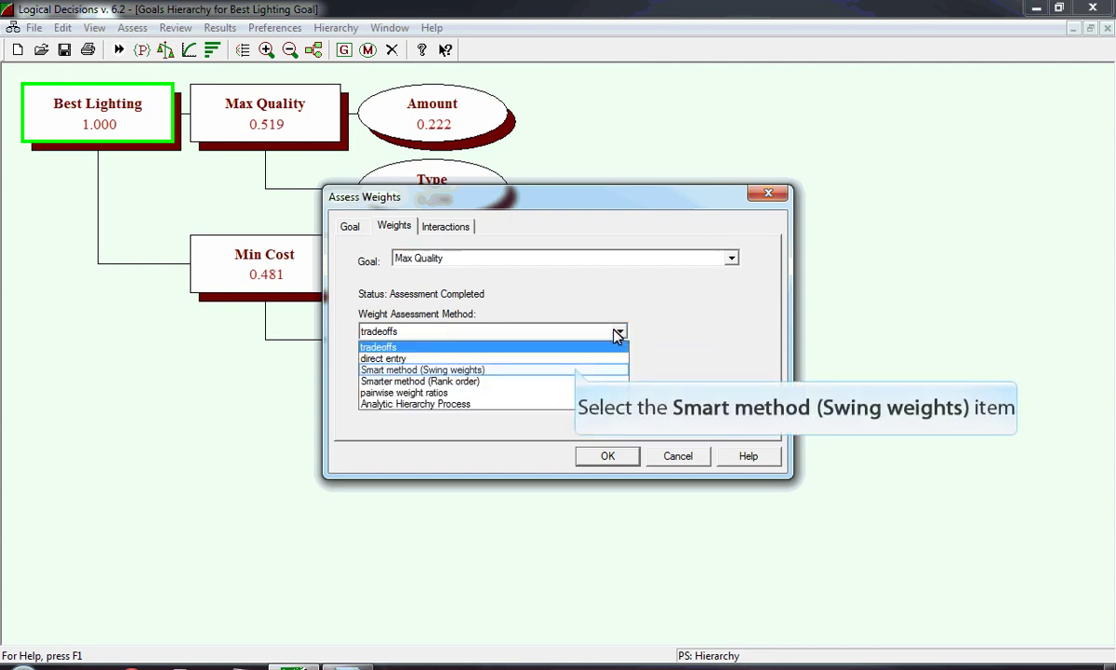
{"action": "left_click", "coordinate": [575, 370]}
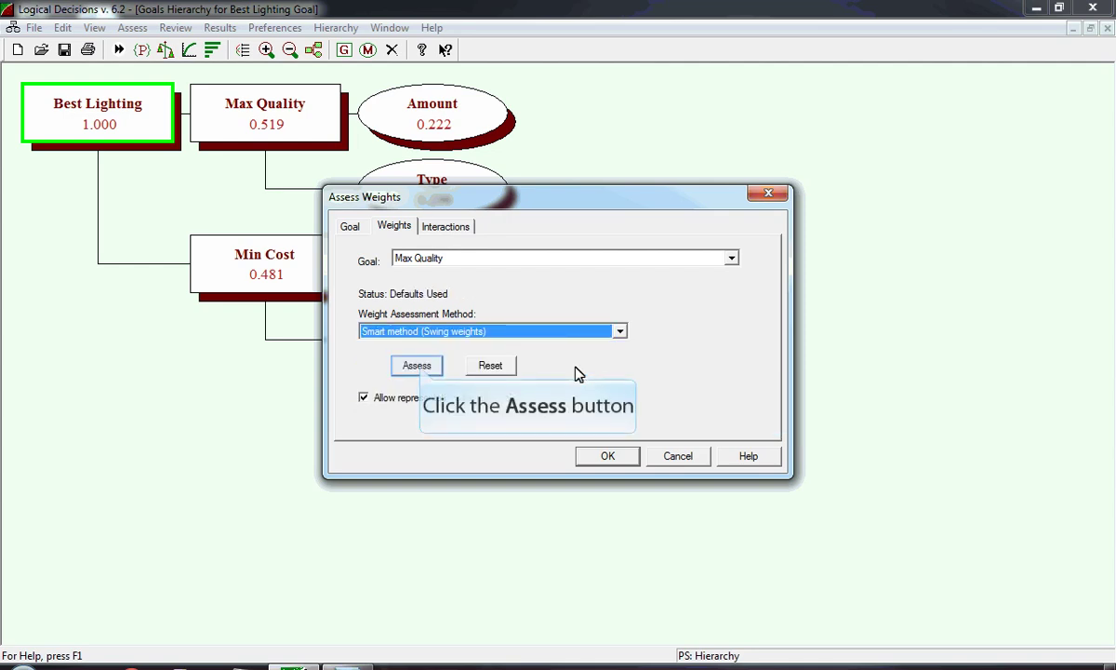
{"action": "left_click", "coordinate": [417, 367]}
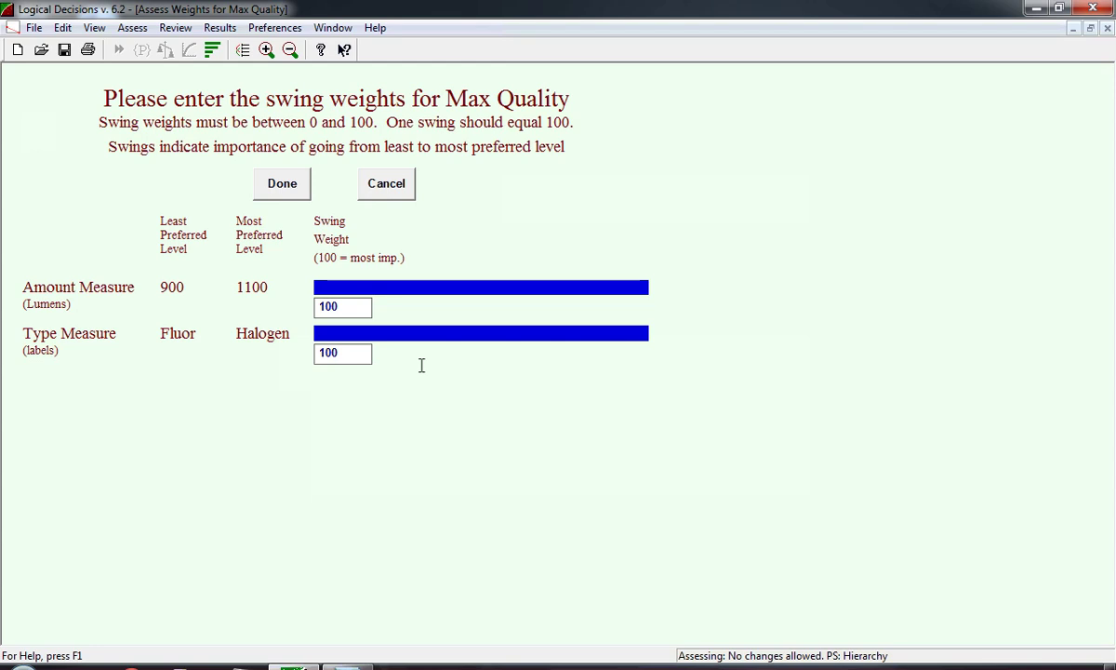
Step: Give Type Measure a swing weight of 70, yielding Amount 0.588 and Type 0.412
{"action": "left_click", "coordinate": [368, 352]}
{"action": "key", "text": "BackSpace"}
{"action": "key", "text": "BackSpace"}
{"action": "key", "text": "BackSpace"}
{"action": "type", "text": "70"}
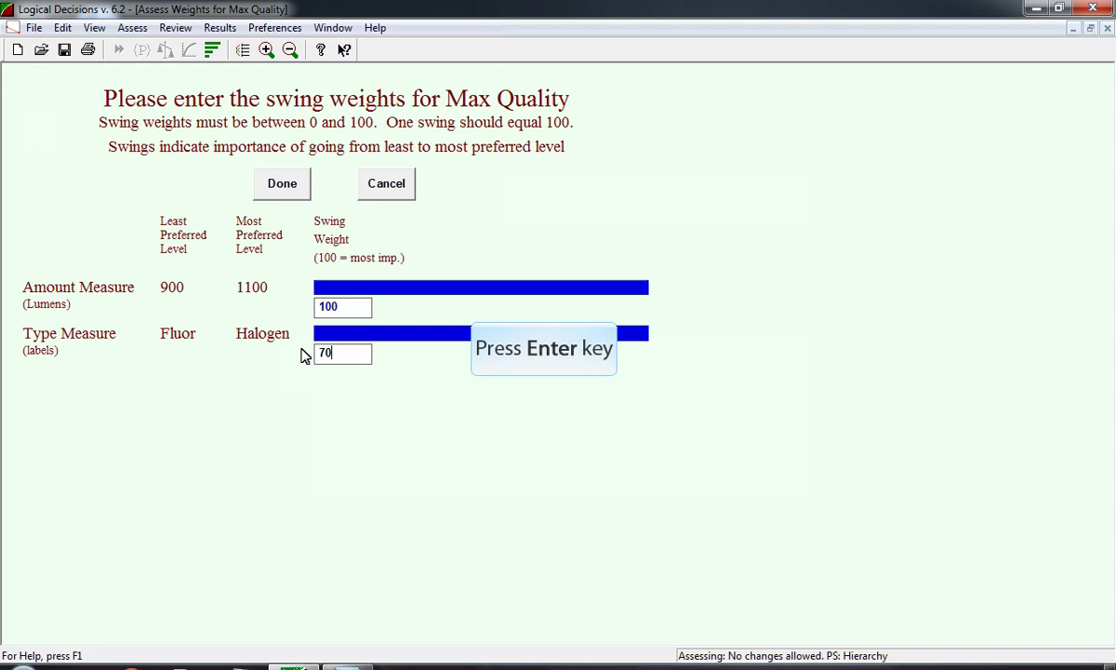
{"action": "key", "text": "Return"}
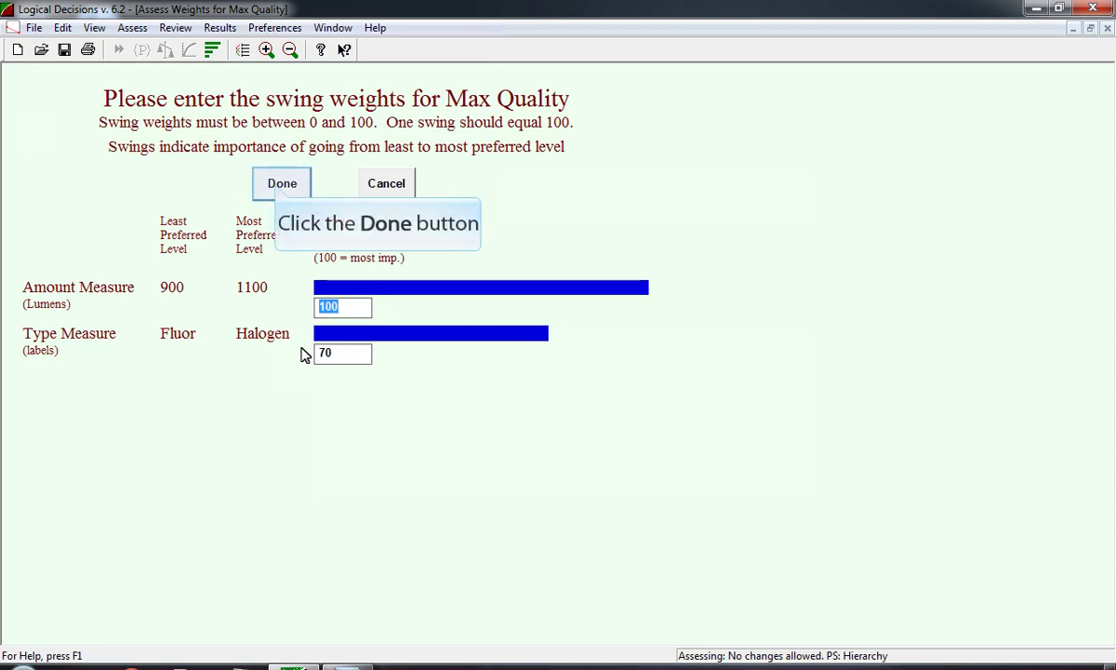
{"action": "left_click", "coordinate": [275, 186]}
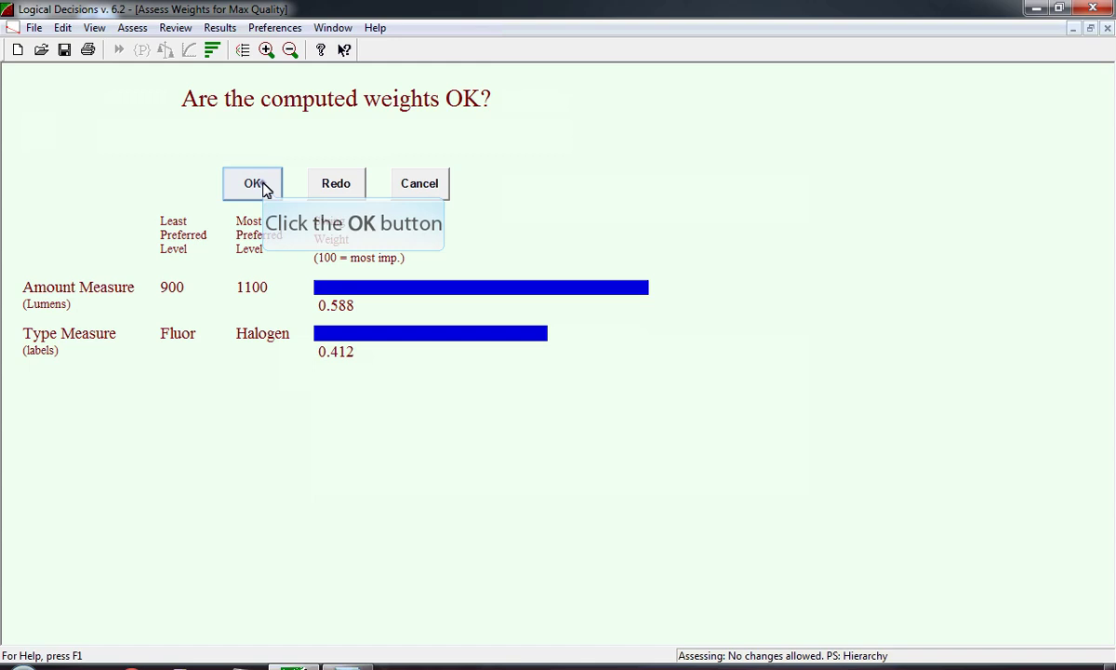
Step: Accept Max Quality's weights, then begin Smart swing-weight assessment for Min Cost
{"action": "left_click", "coordinate": [264, 187]}
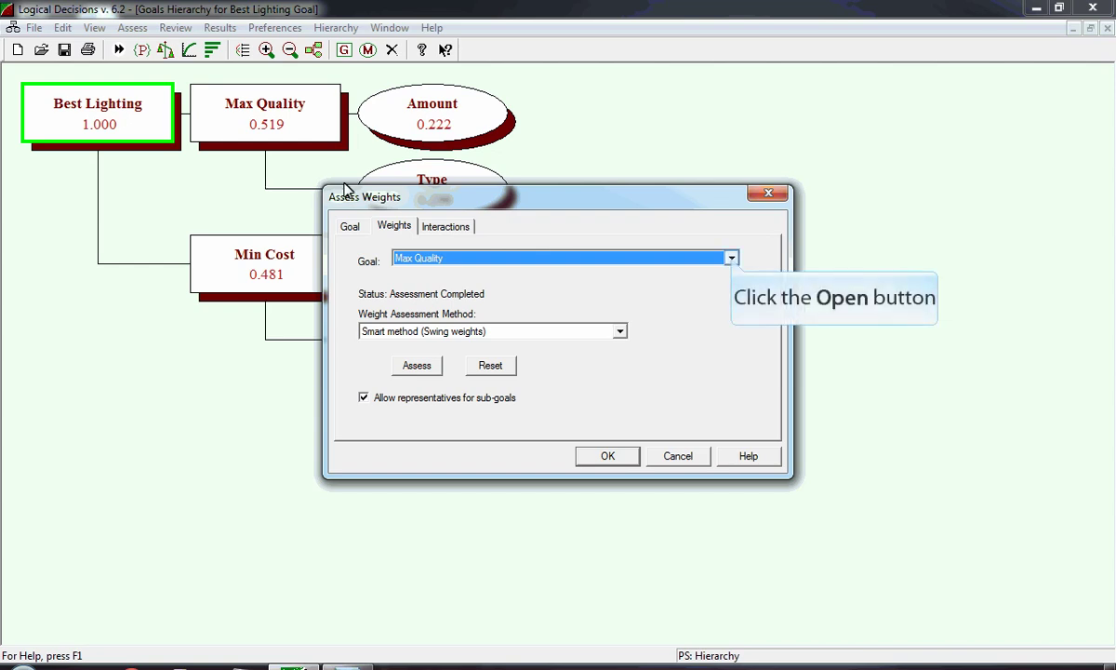
{"action": "left_click", "coordinate": [732, 259]}
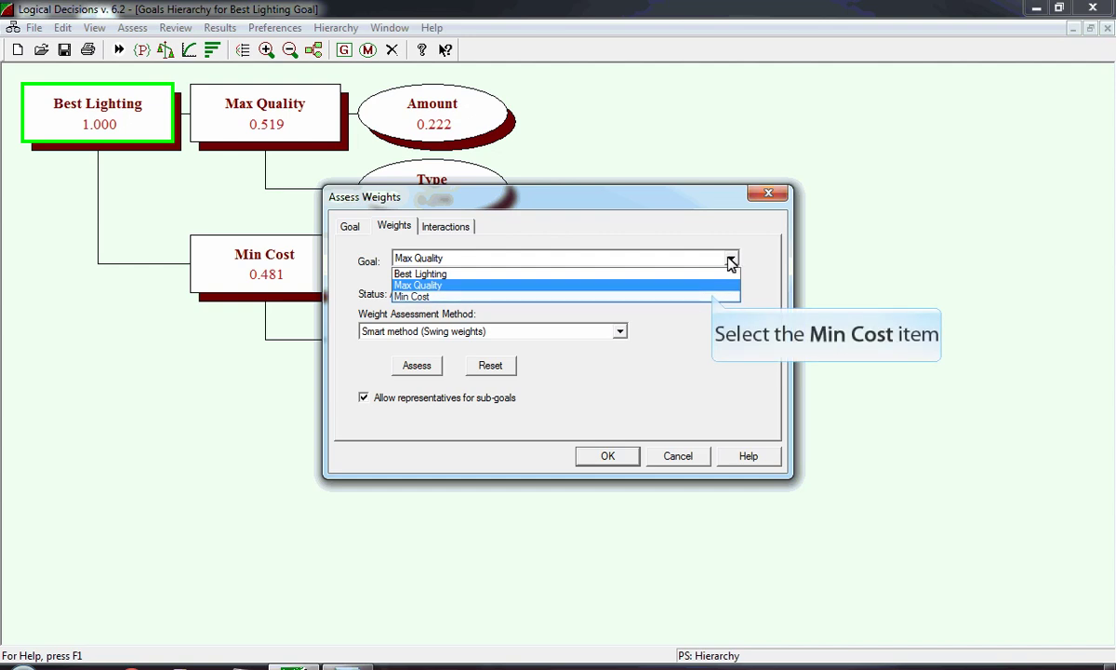
{"action": "left_click", "coordinate": [713, 297]}
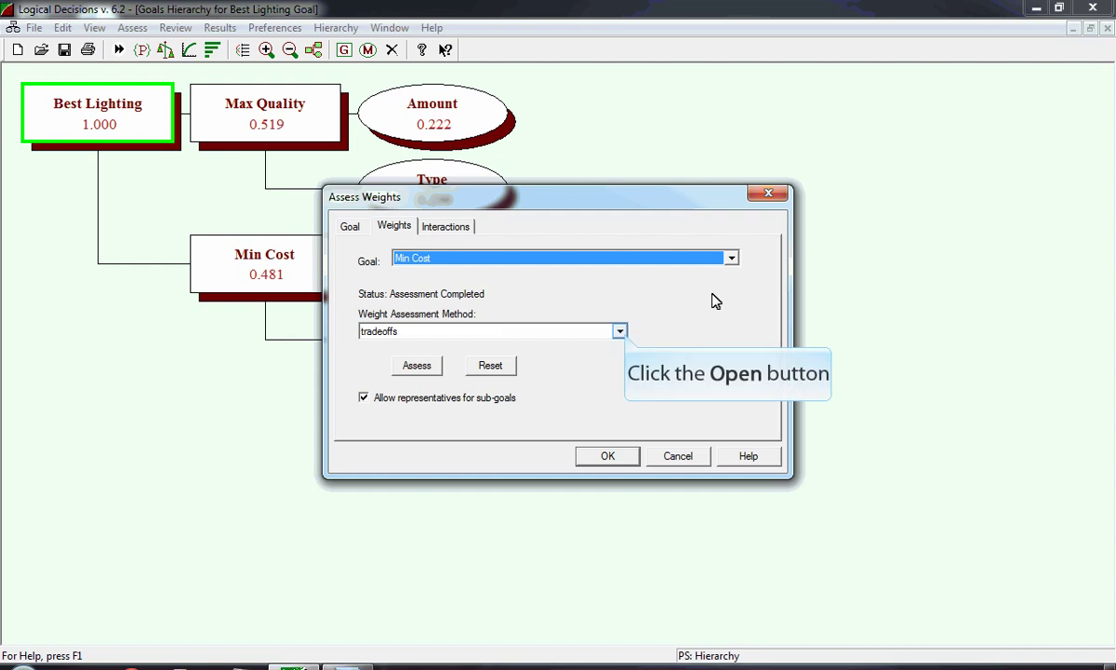
{"action": "left_click", "coordinate": [620, 333]}
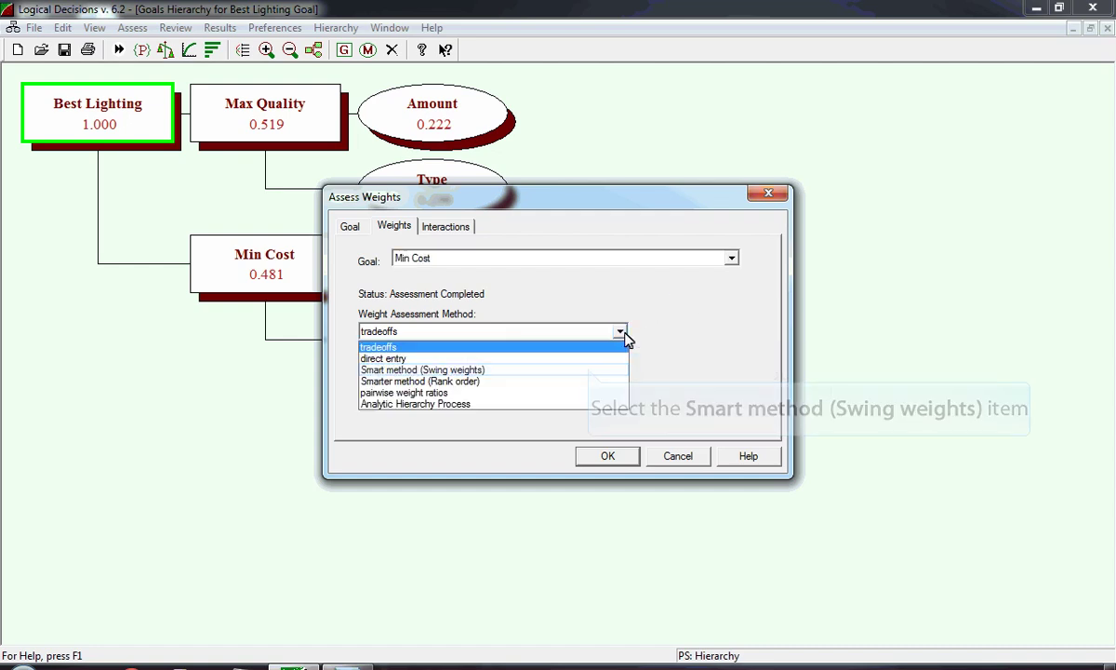
{"action": "left_click", "coordinate": [590, 370]}
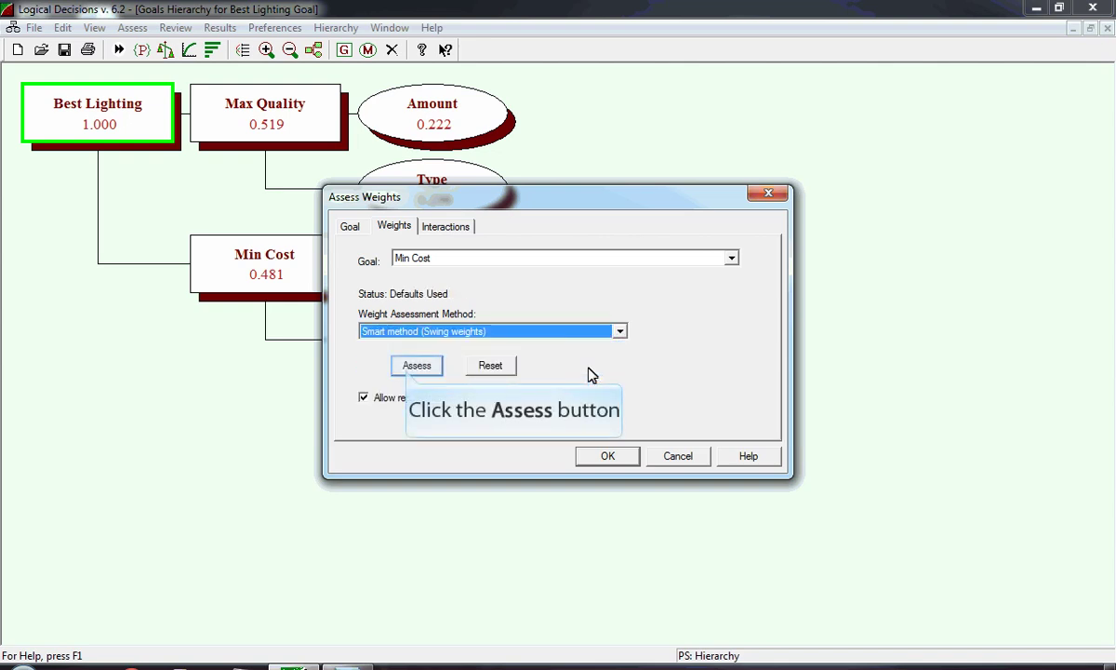
{"action": "left_click", "coordinate": [409, 366]}
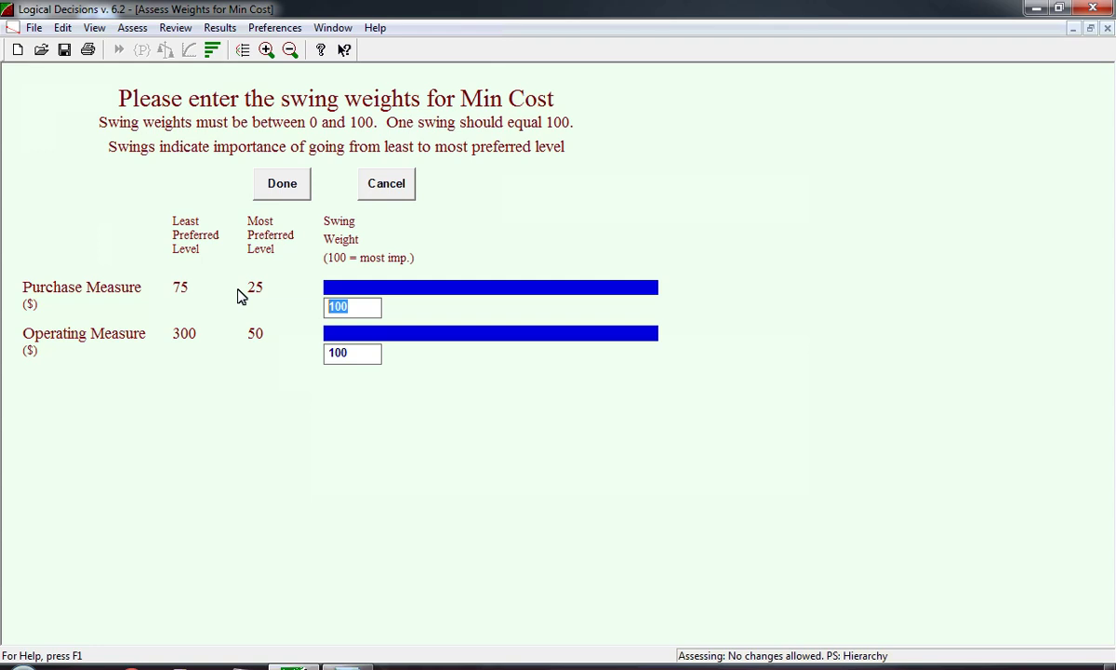
Step: Enter a Purchase swing weight of 30 and accept Min Cost weights: Purchase 0.231, Operating 0.769
{"action": "type", "text": "30"}
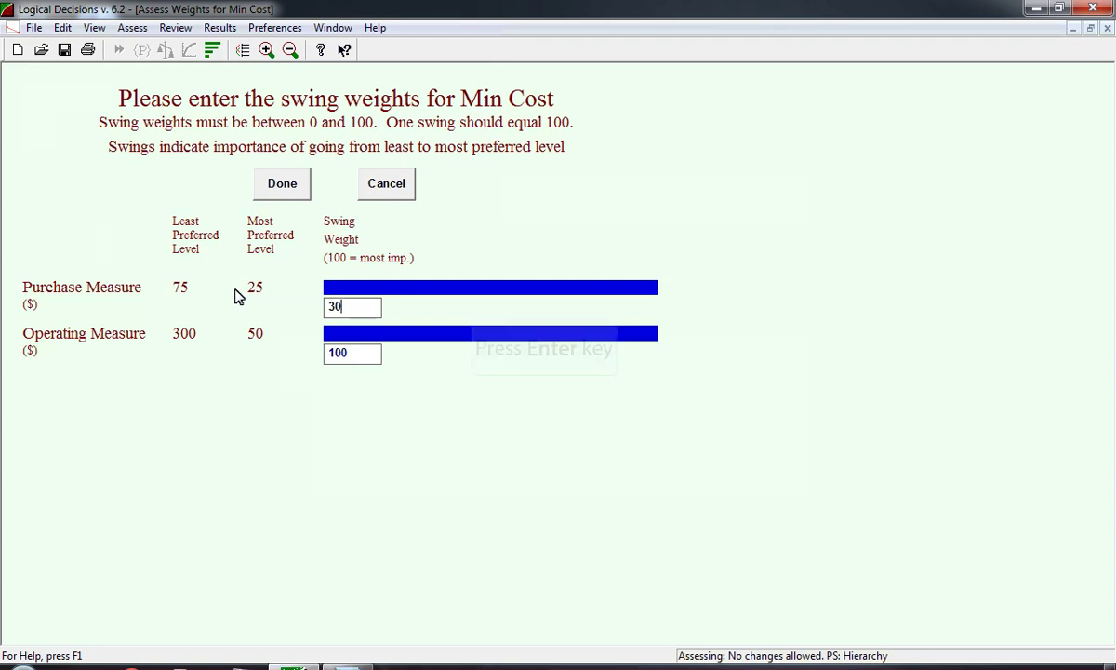
{"action": "key", "text": "Return"}
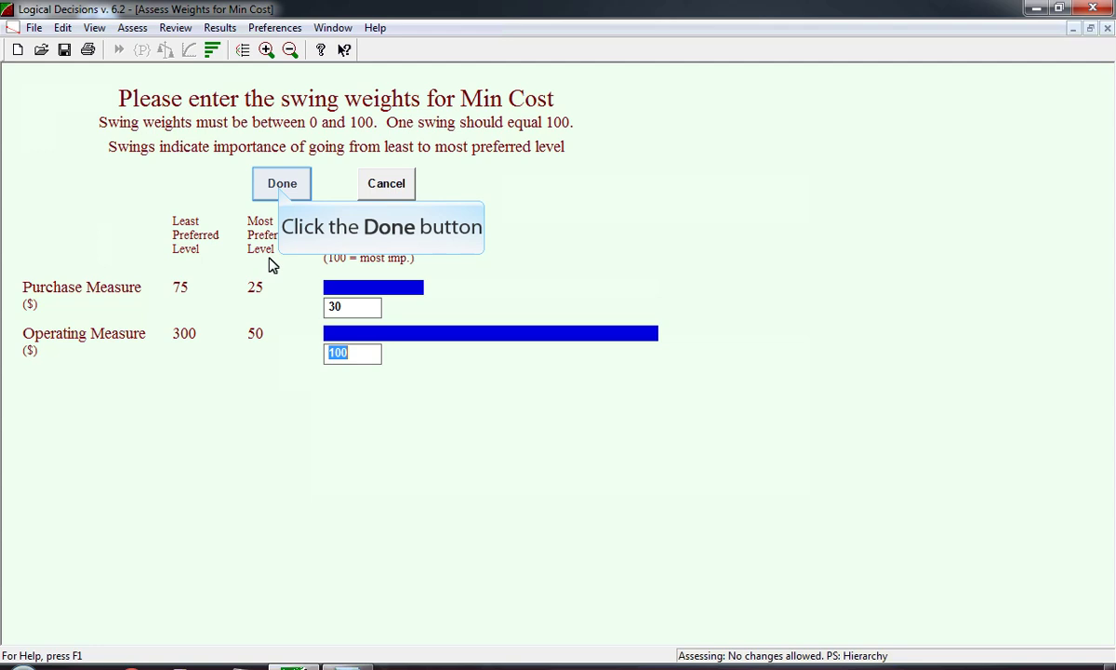
{"action": "left_click", "coordinate": [283, 185]}
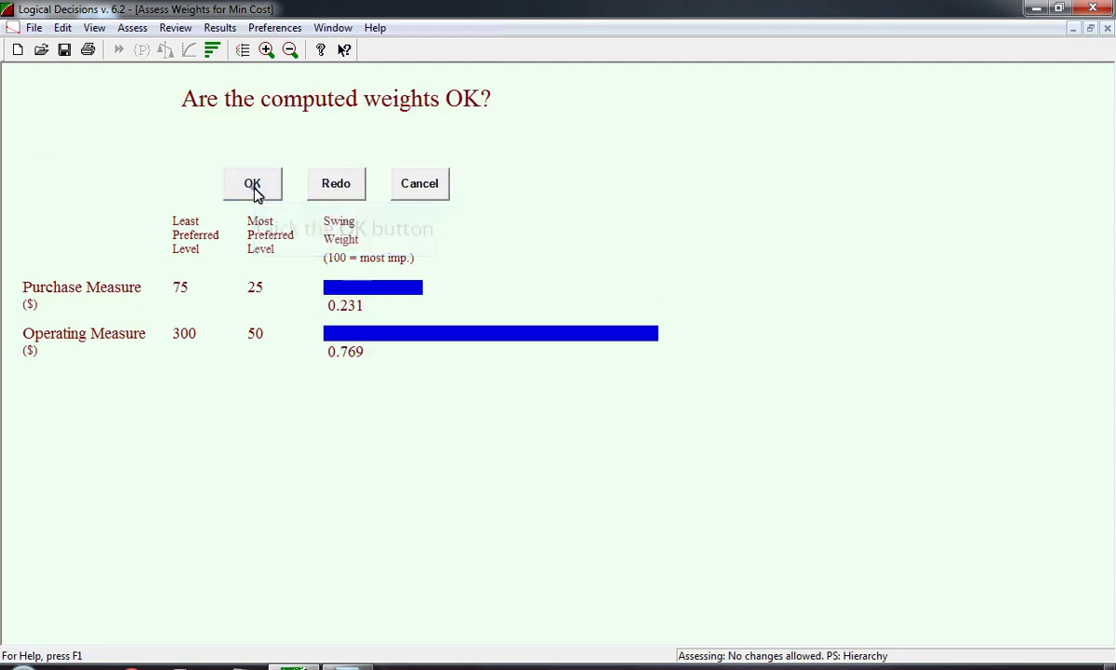
{"action": "left_click", "coordinate": [253, 186]}
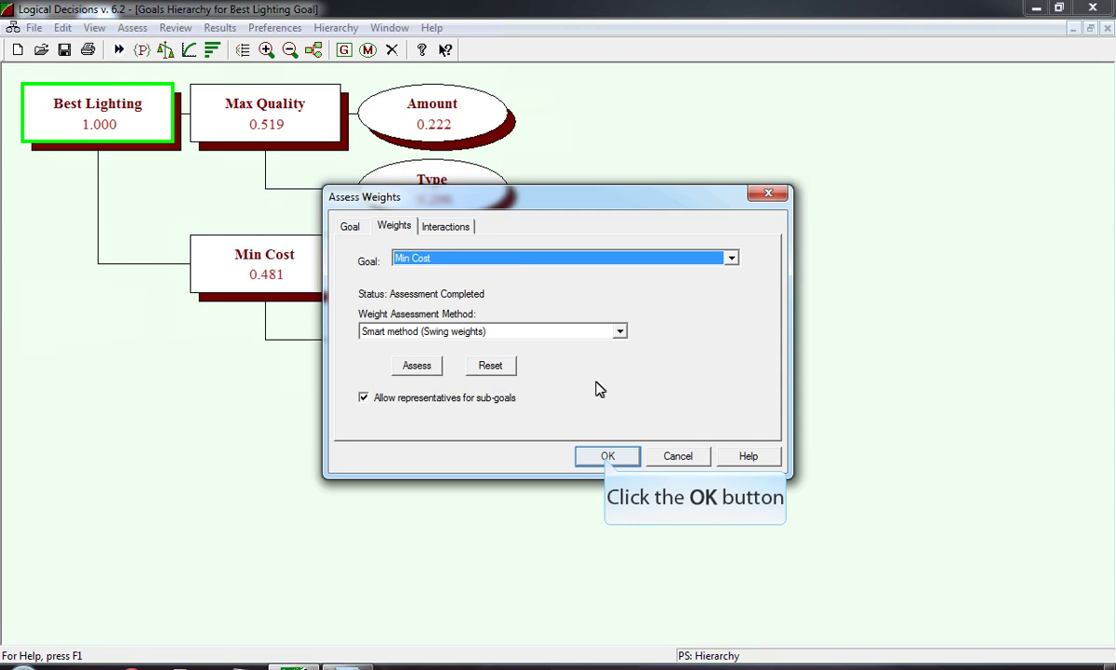
Step: Apply the new weights and display global weights on the nodes (Amount 0.353, Purchase 0.092)
{"action": "left_click", "coordinate": [608, 455]}
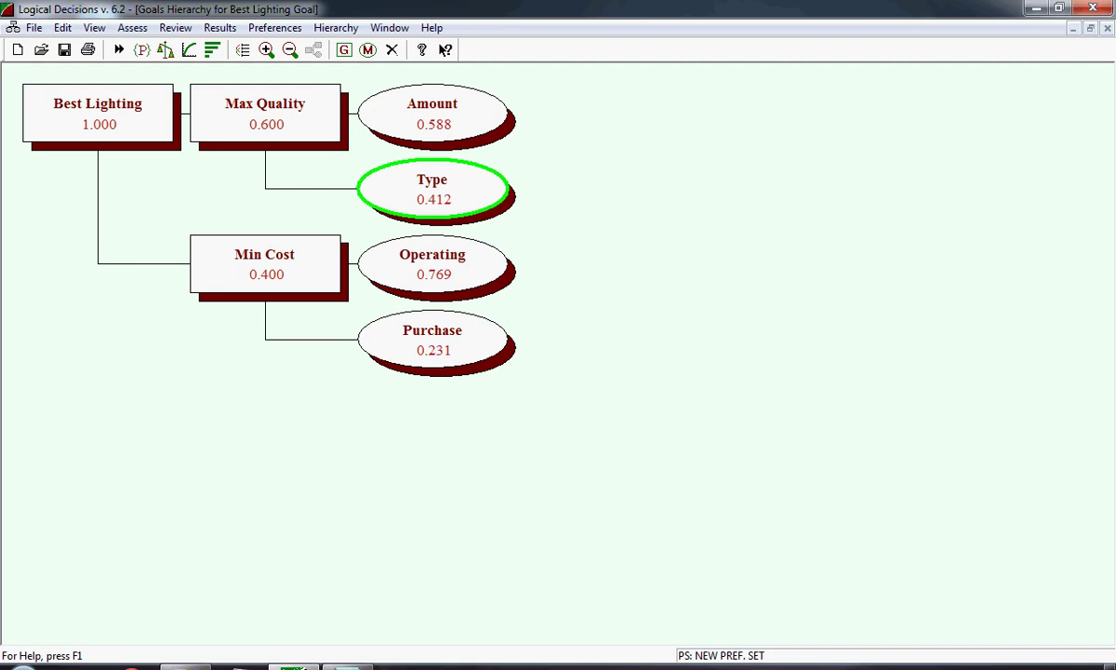
{"action": "key", "text": "alt+i"}
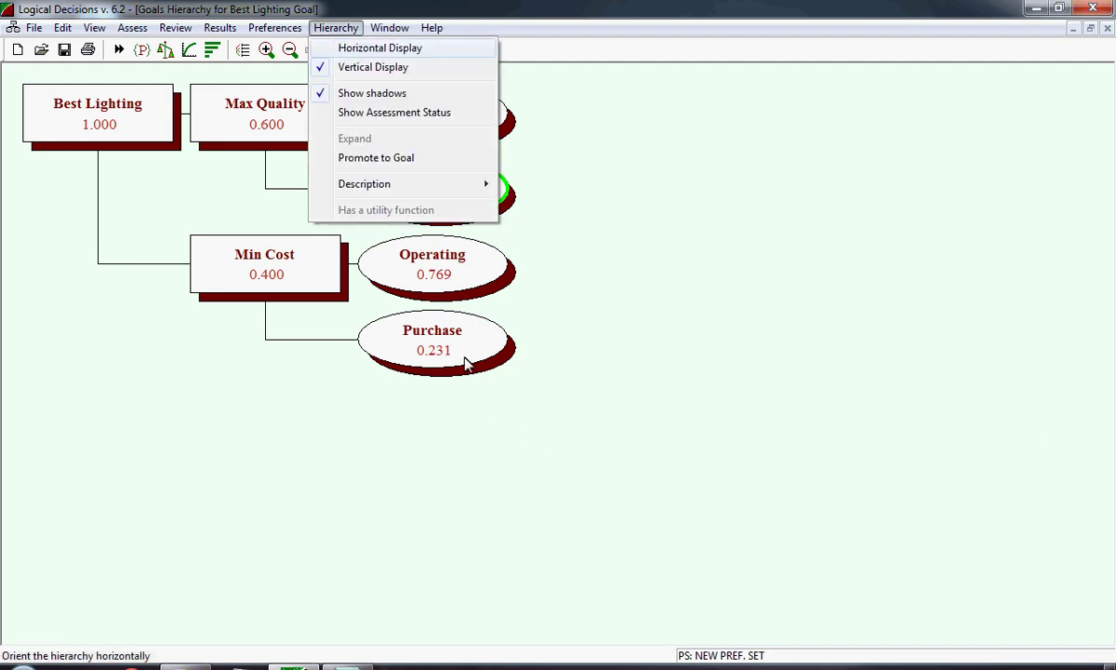
{"action": "mouse_move", "coordinate": [439, 186]}
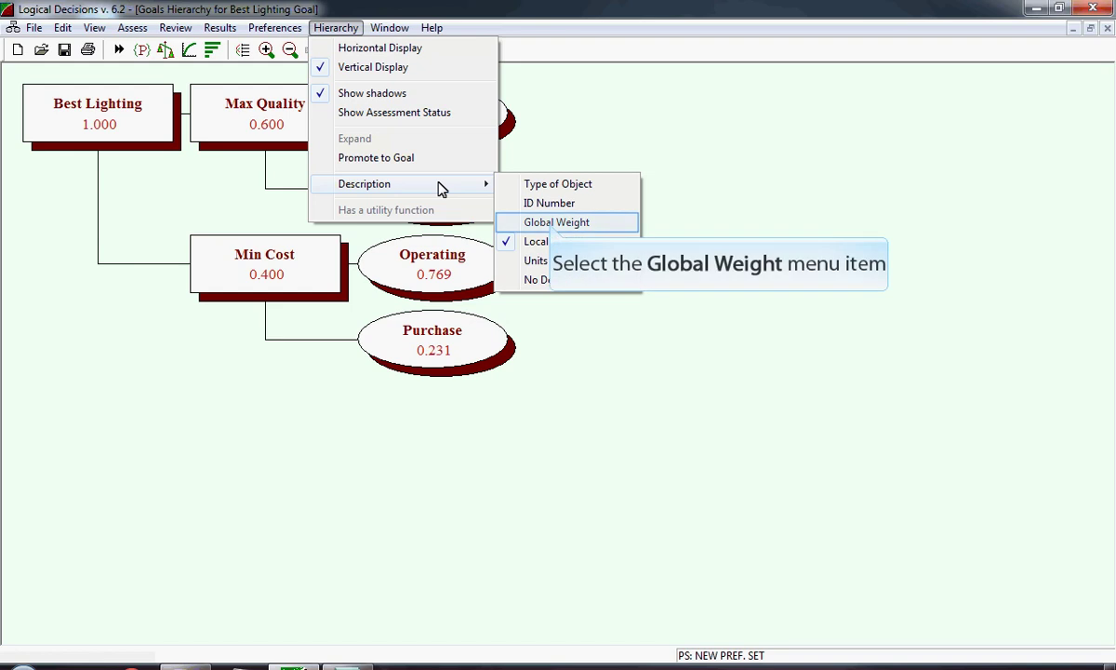
{"action": "left_click", "coordinate": [555, 223]}
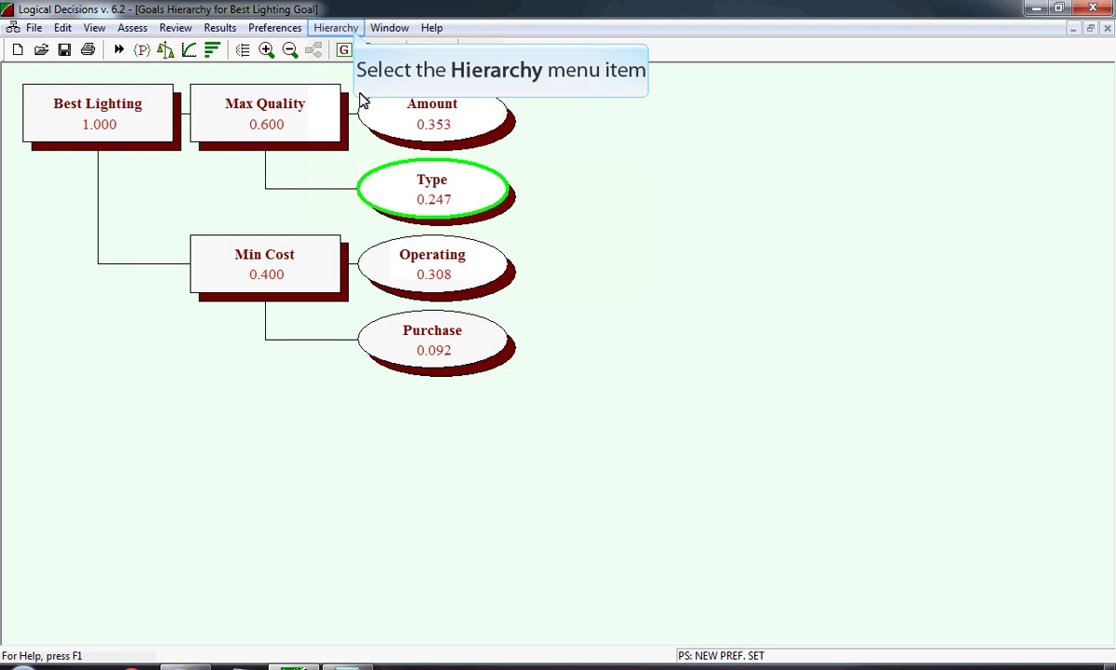
{"action": "left_click", "coordinate": [335, 28]}
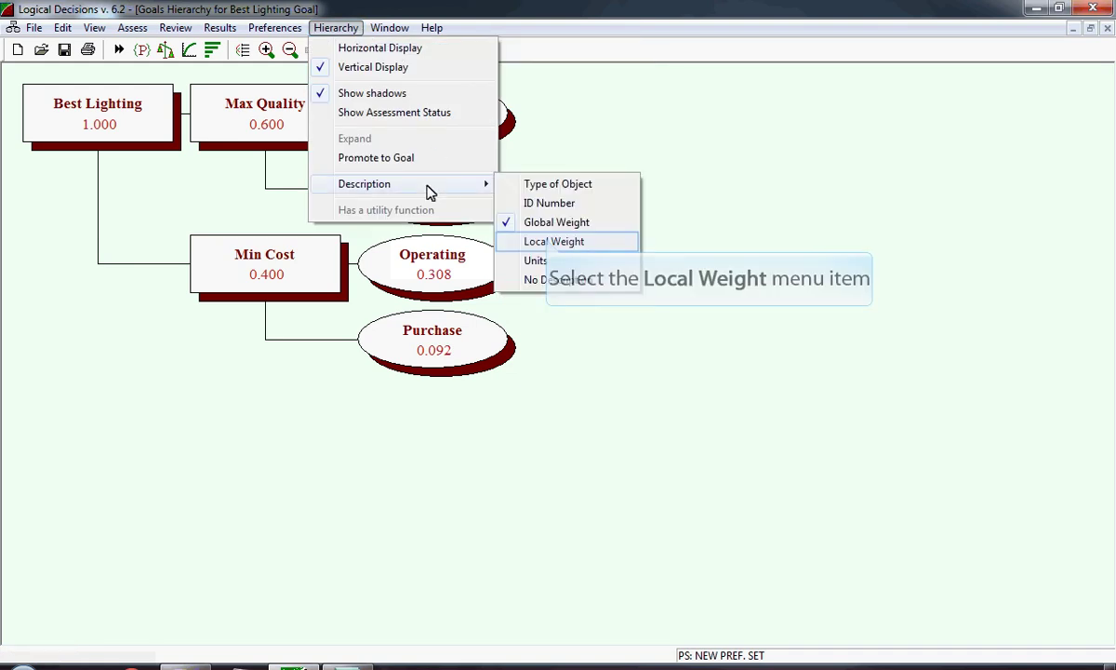
{"action": "left_click", "coordinate": [547, 241]}
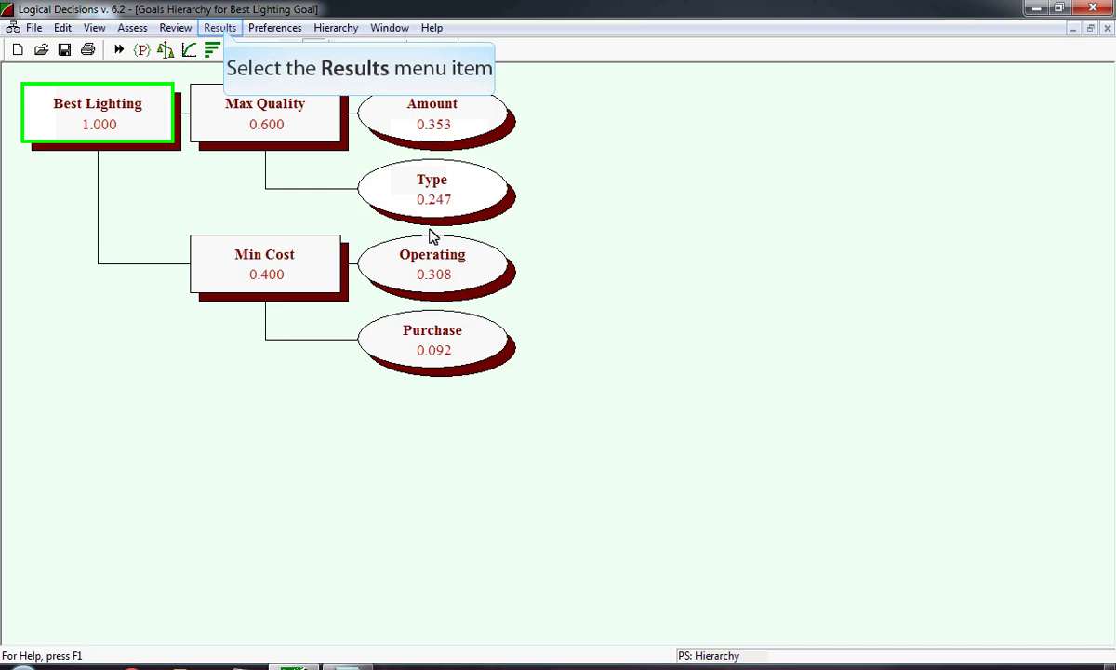
Step: Start a Preference Set Summary report from the Results menu
{"action": "left_click", "coordinate": [221, 30]}
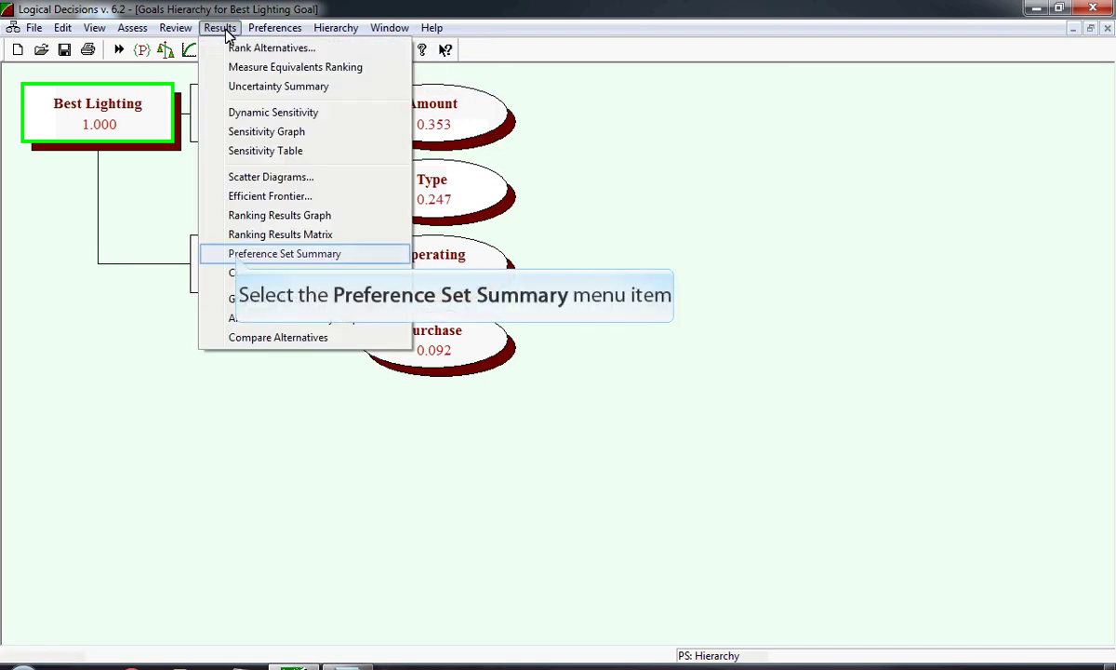
{"action": "left_click", "coordinate": [238, 258]}
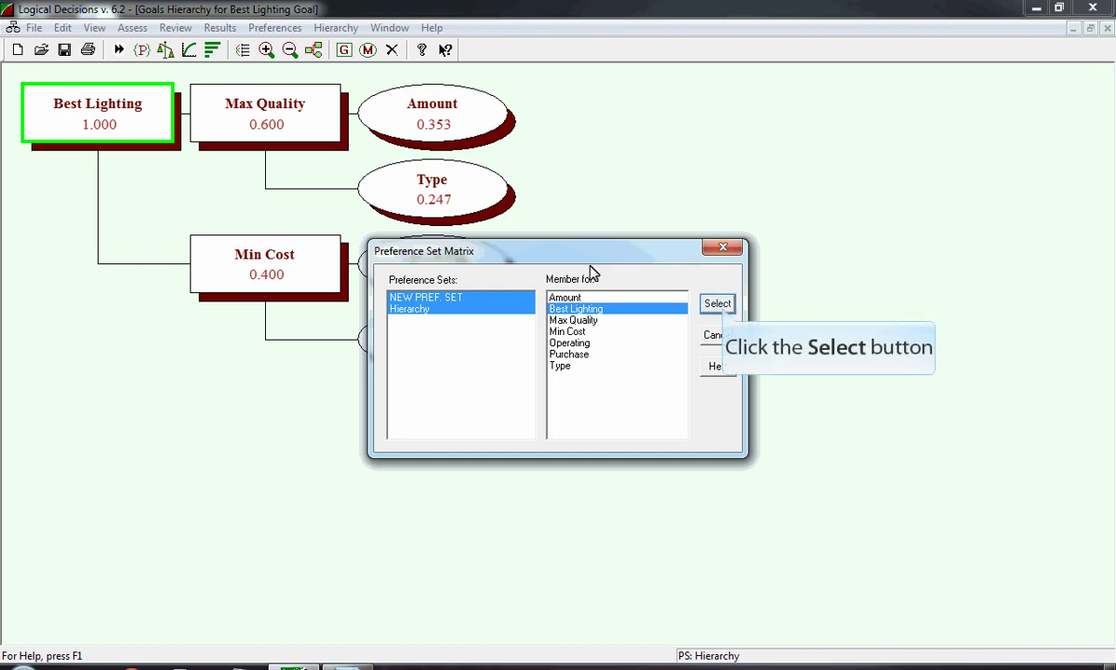
Step: Create the Best Lighting results matrix comparing Halogen, Incand and Fluor across both preference sets
{"action": "left_click", "coordinate": [719, 303]}
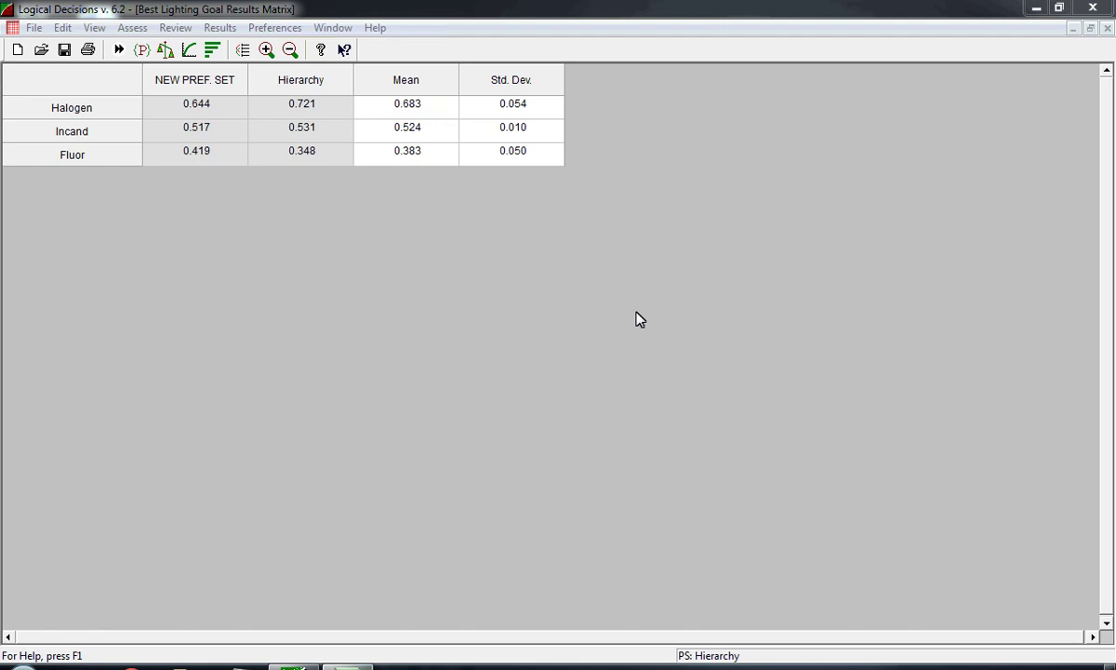